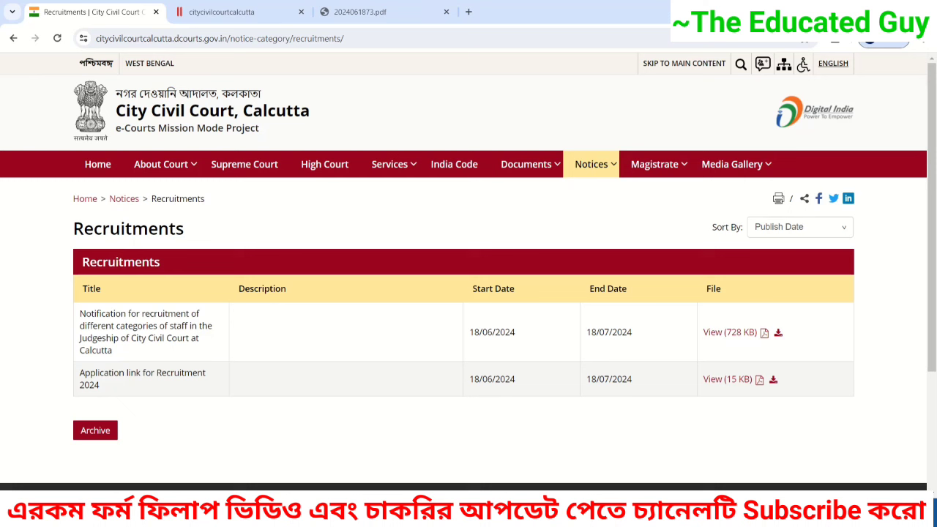
Review the staff recruitment notification and the application link entries in the Recruitments table, including the notification's start date
{"action": "left_click_drag", "start_coordinate": [80, 314], "coordinate": [112, 351]}
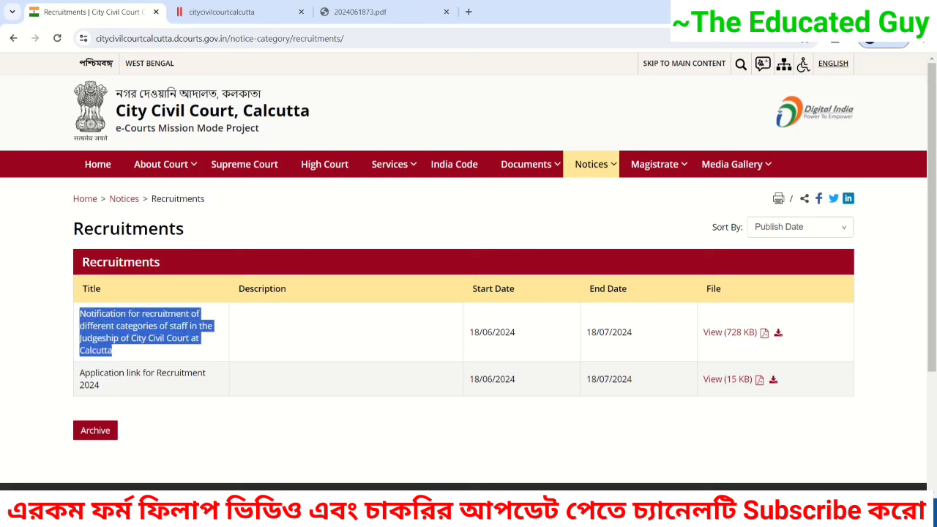
{"action": "left_click_drag", "start_coordinate": [474, 332], "coordinate": [516, 333]}
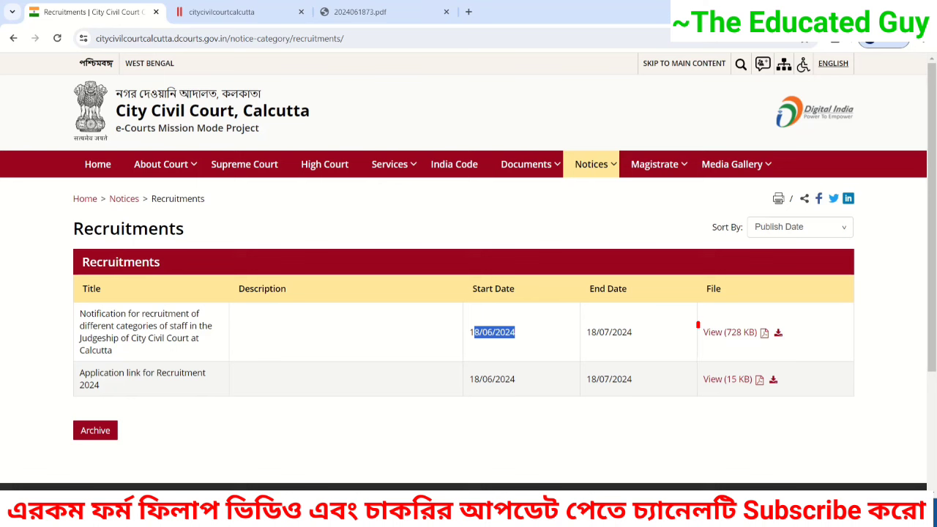
{"action": "left_click", "coordinate": [516, 333]}
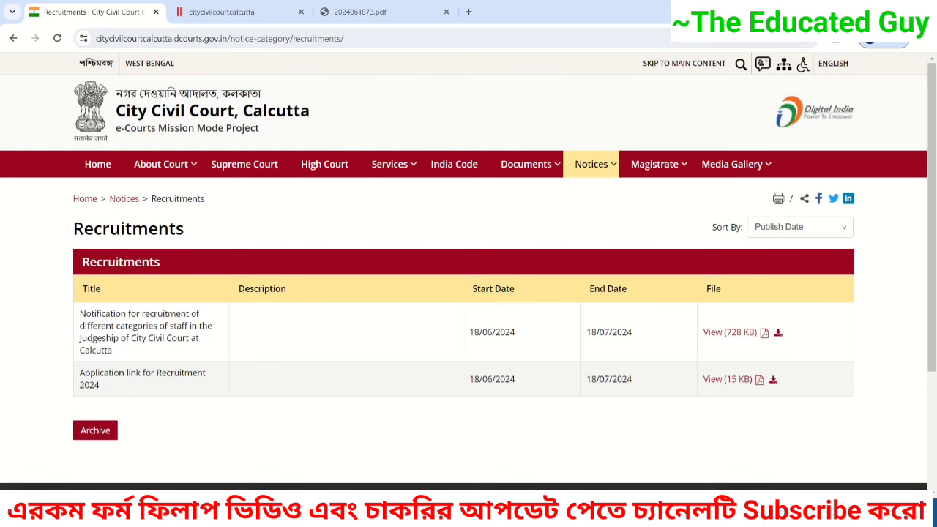
{"action": "left_click_drag", "start_coordinate": [80, 373], "coordinate": [197, 383]}
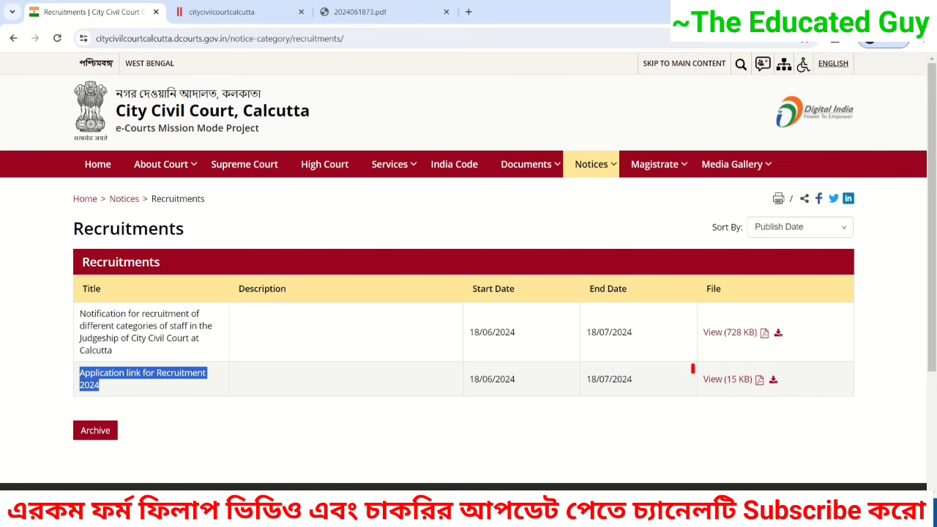
Switch to the City Civil Court online application portal and look over its home page
{"action": "left_click", "coordinate": [235, 12]}
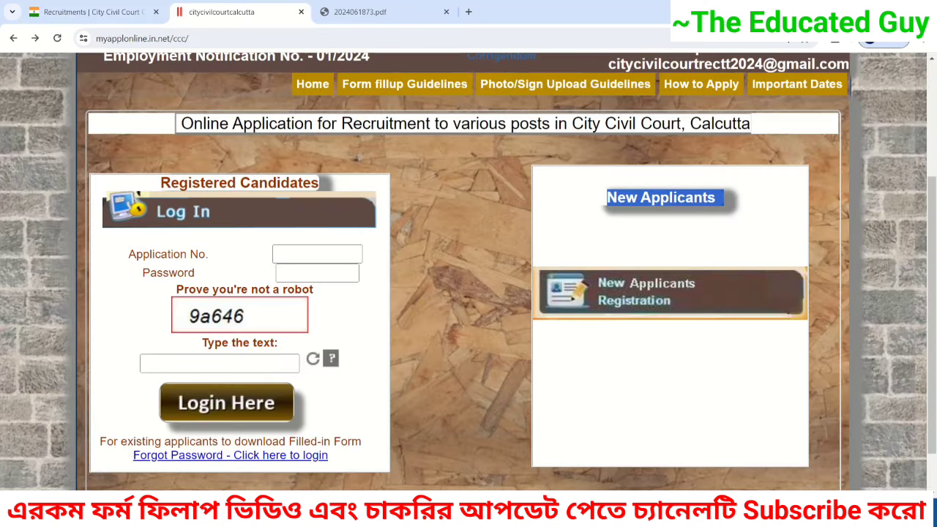
{"action": "scroll", "coordinate": [469, 272], "scroll_direction": "up", "scroll_amount": 3}
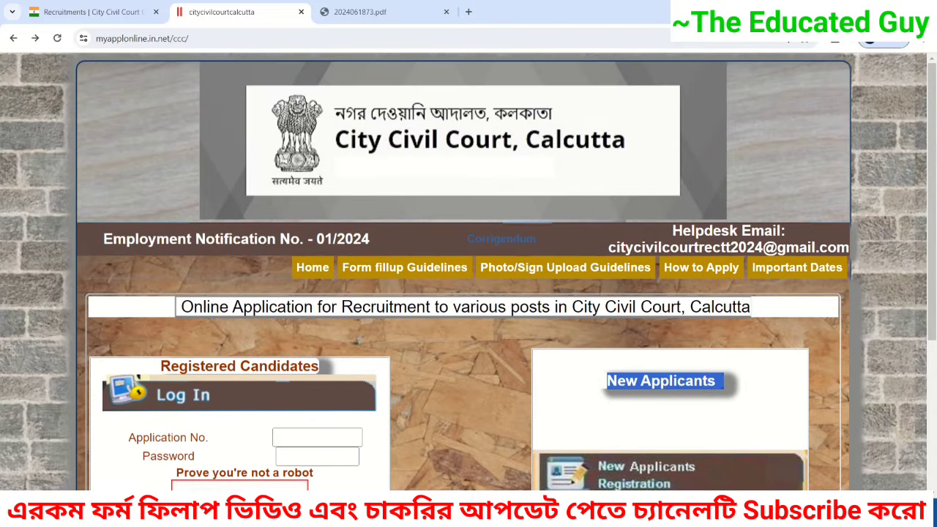
{"action": "scroll", "coordinate": [469, 271], "scroll_direction": "down", "scroll_amount": 1}
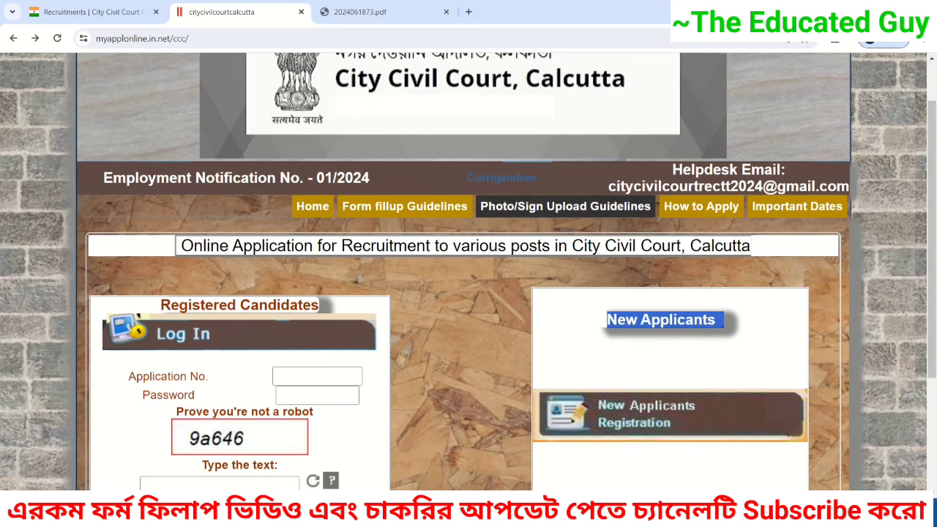
{"action": "scroll", "coordinate": [566, 206], "scroll_direction": "down", "scroll_amount": 2}
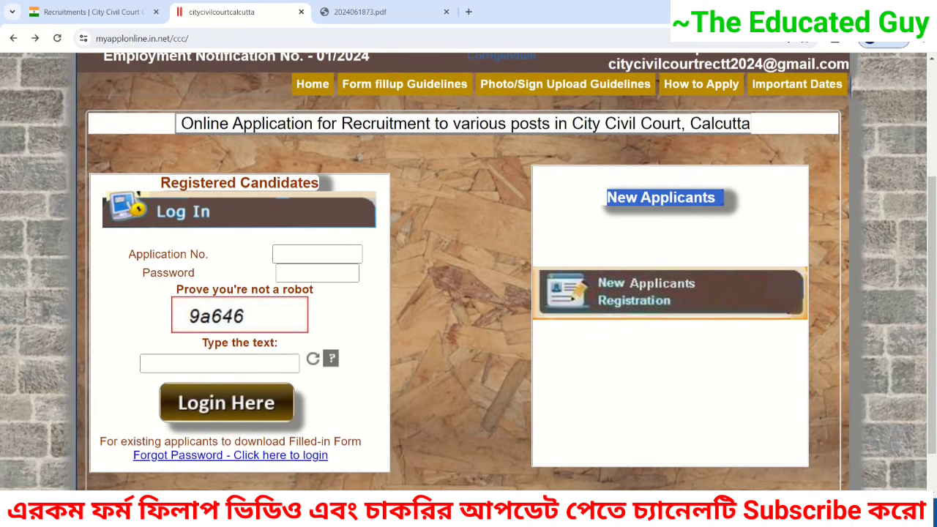
{"action": "key", "text": "alt+Tab"}
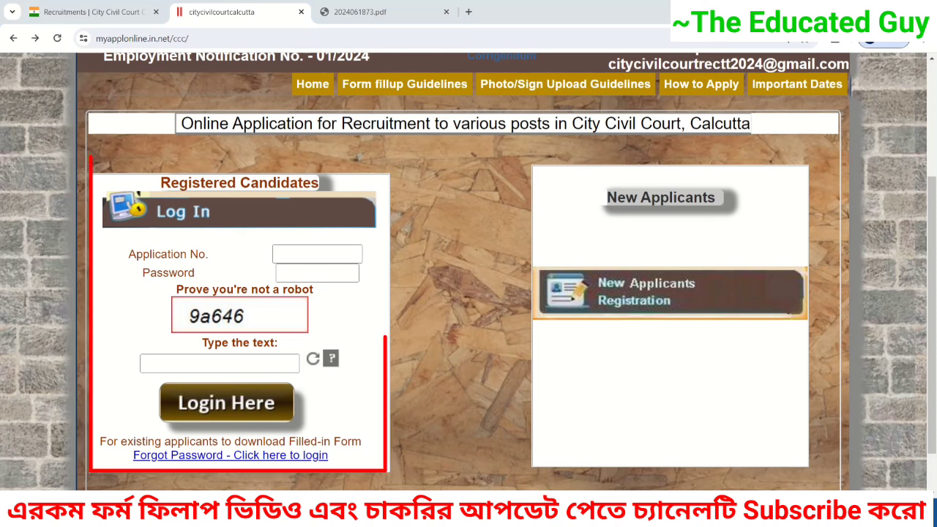
Examine the application number, password and captcha fields in the Registered Candidates login section
{"action": "left_click_drag", "start_coordinate": [160, 183], "coordinate": [320, 183]}
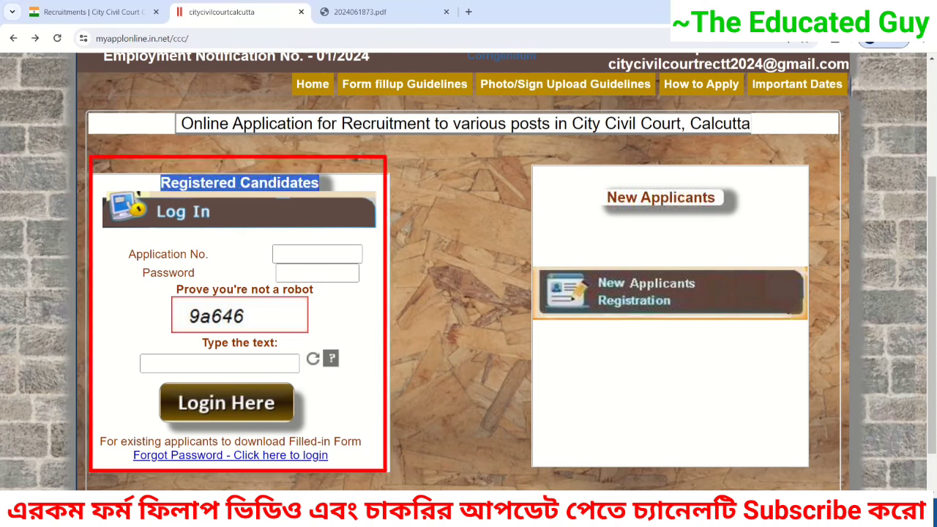
{"action": "left_click", "coordinate": [317, 254]}
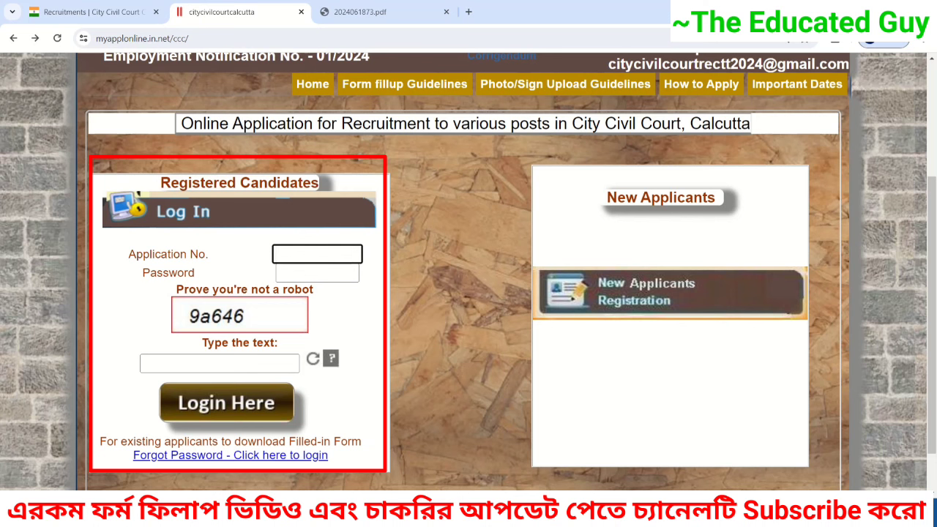
{"action": "left_click", "coordinate": [317, 273]}
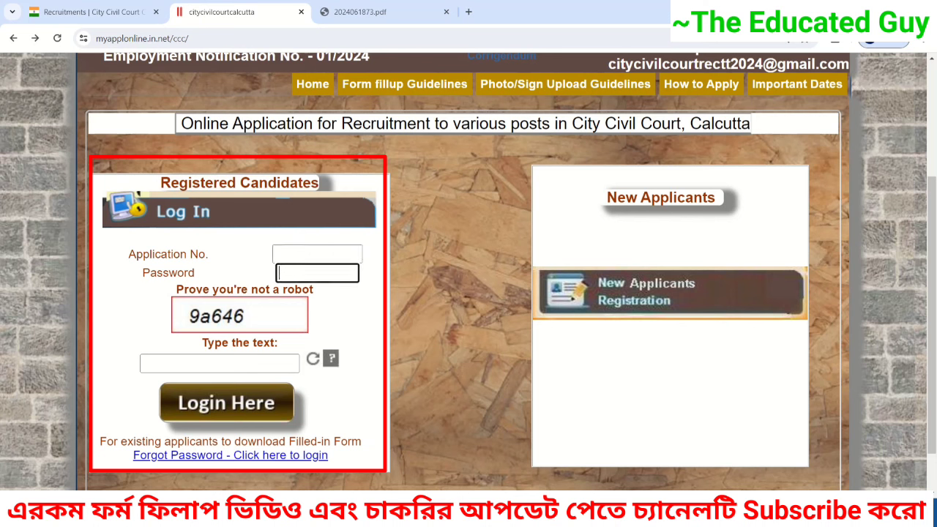
{"action": "left_click", "coordinate": [220, 364]}
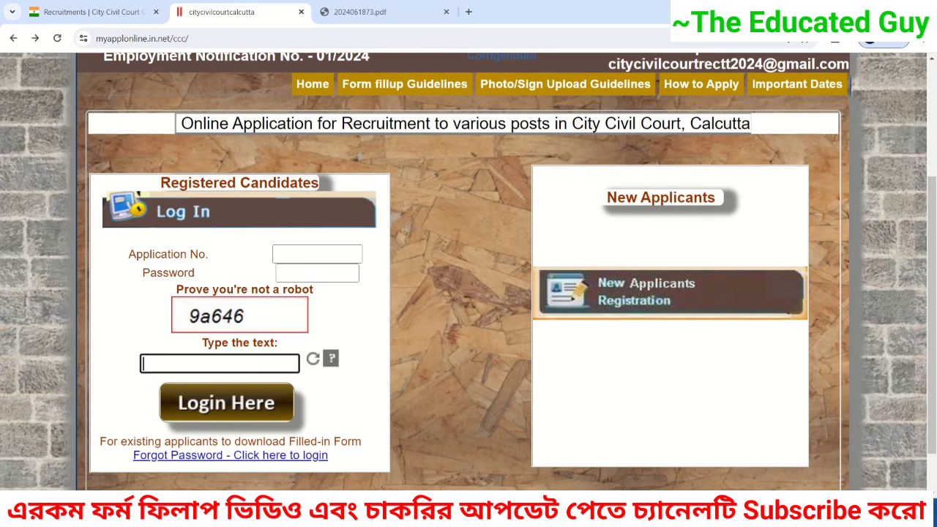
Start a new applicant registration, agreeing to the instructions and accepting the terms and conditions
{"action": "left_click_drag", "start_coordinate": [617, 198], "coordinate": [716, 199]}
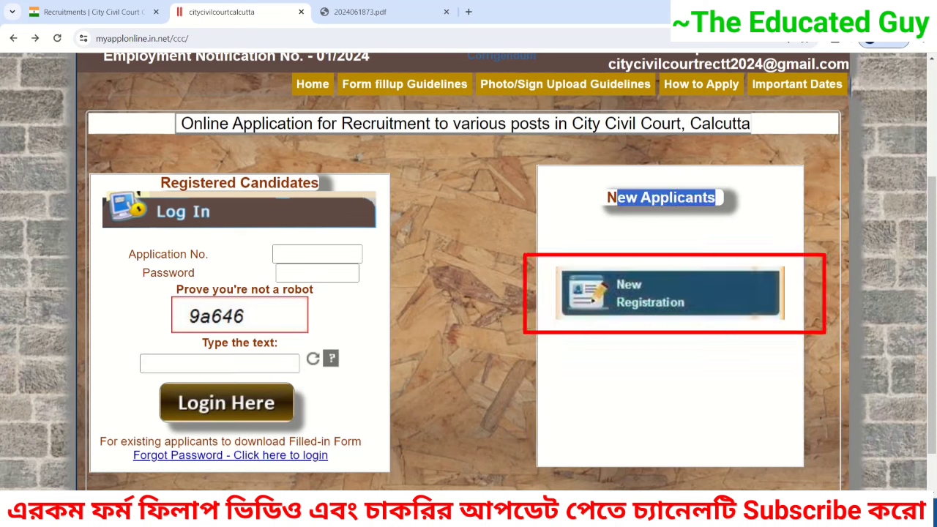
{"action": "left_click", "coordinate": [670, 293]}
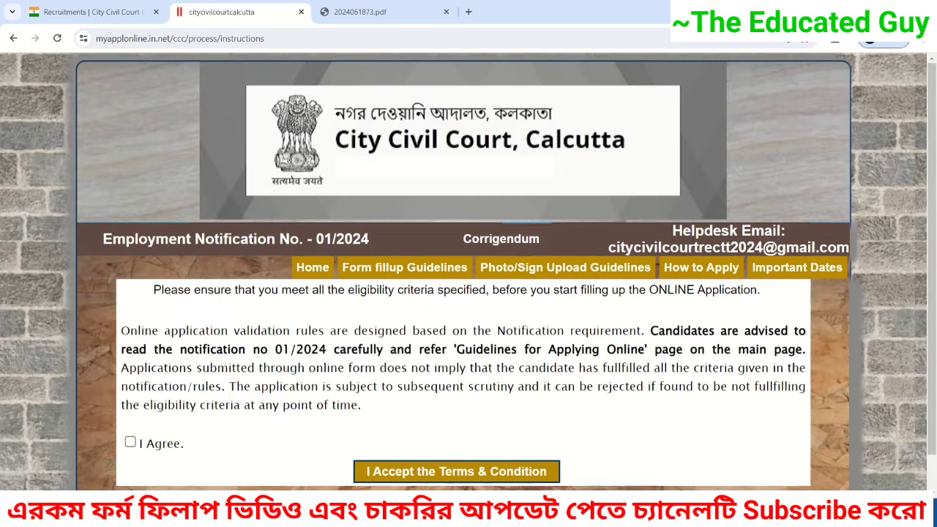
{"action": "scroll", "coordinate": [468, 272], "scroll_direction": "down", "scroll_amount": 2}
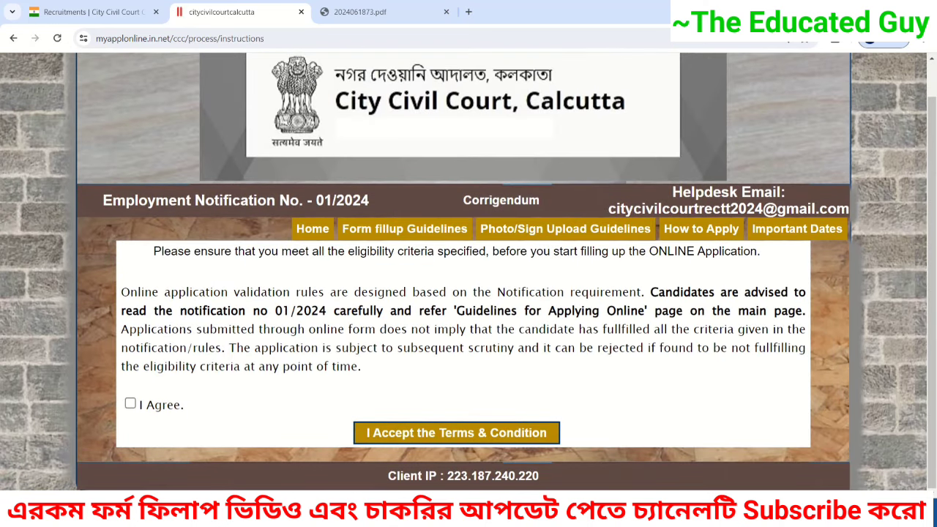
{"action": "left_click", "coordinate": [130, 404]}
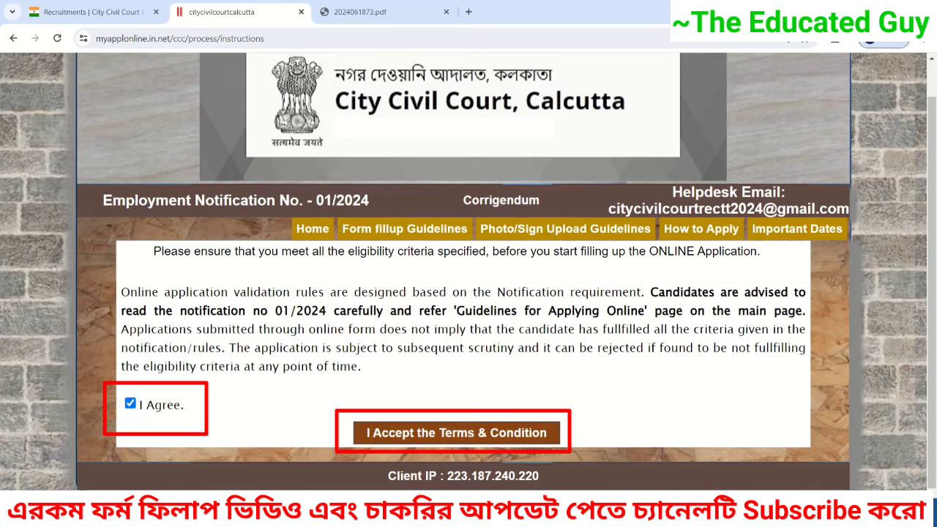
{"action": "left_click", "coordinate": [457, 433]}
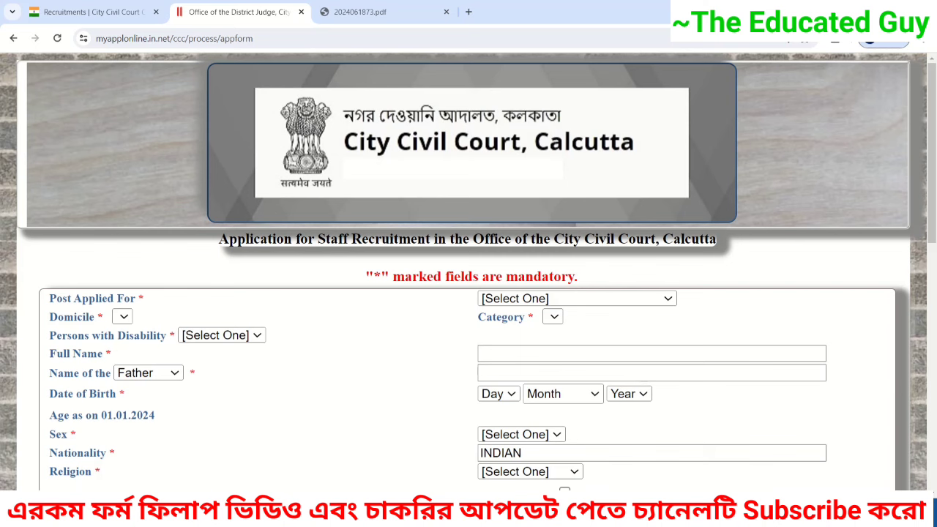
Set the post applied for to Group D (Peon) in the staff recruitment application form
{"action": "scroll", "coordinate": [468, 293], "scroll_direction": "down", "scroll_amount": 2}
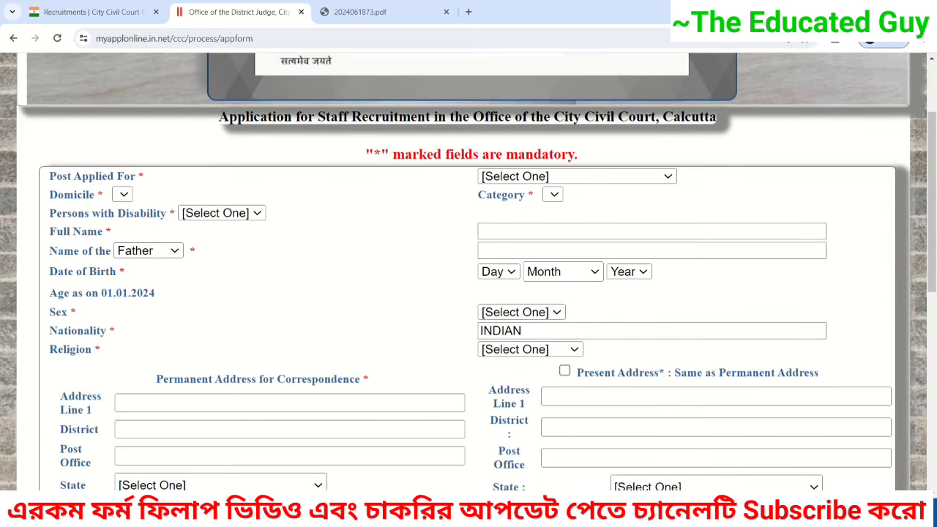
{"action": "left_click_drag", "start_coordinate": [56, 176], "coordinate": [148, 175]}
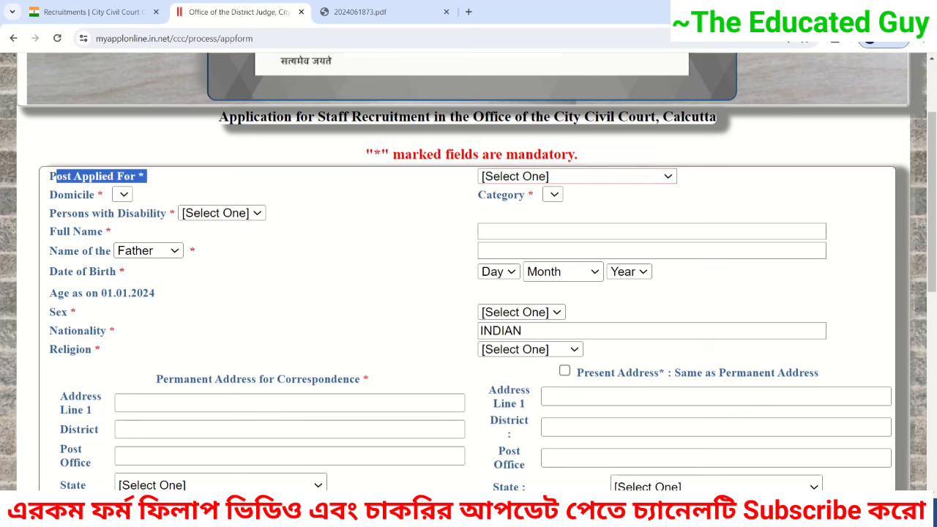
{"action": "left_click", "coordinate": [577, 177]}
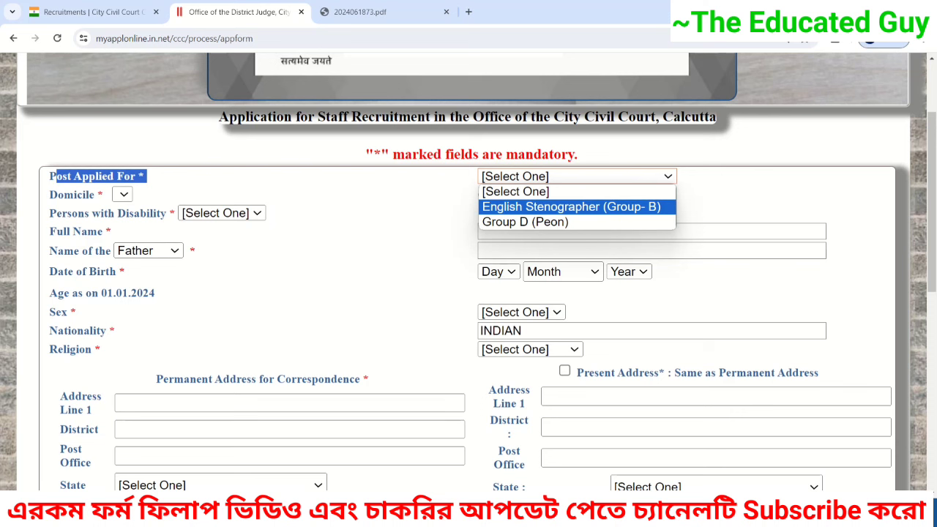
{"action": "left_click", "coordinate": [542, 221]}
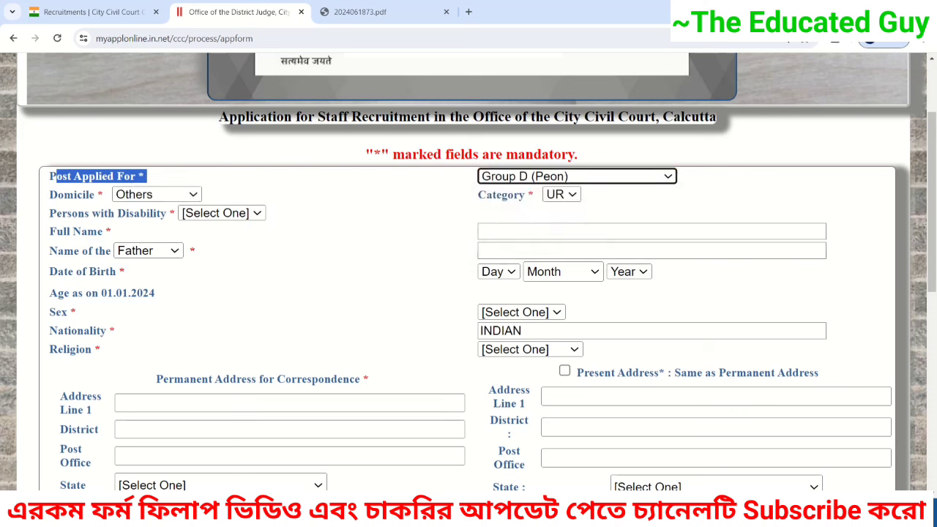
Set the applicant's domicile to West Bengal and the category to SC
{"action": "left_click_drag", "start_coordinate": [58, 195], "coordinate": [192, 196]}
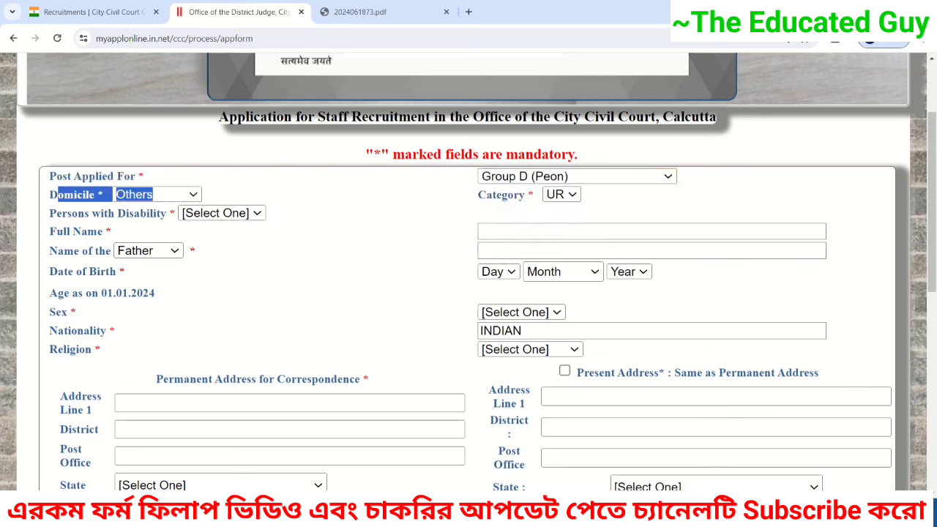
{"action": "left_click", "coordinate": [192, 194]}
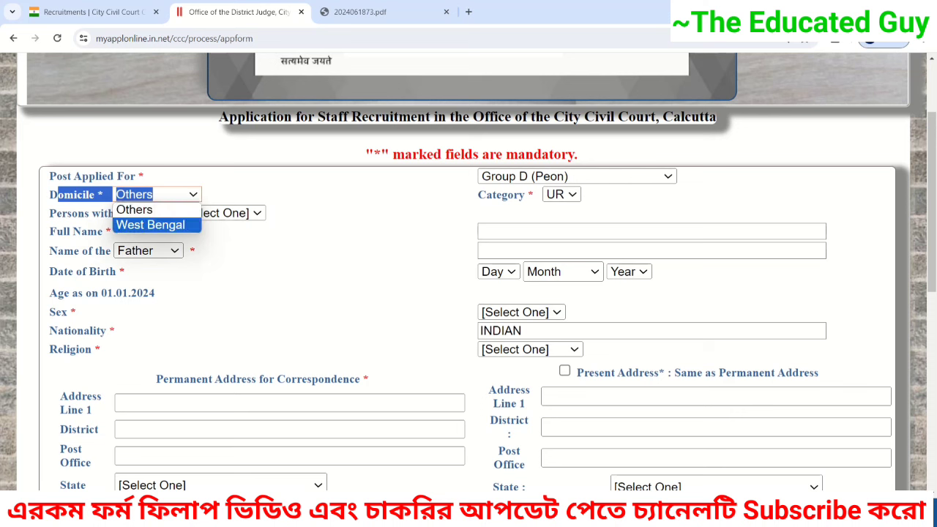
{"action": "left_click", "coordinate": [151, 225]}
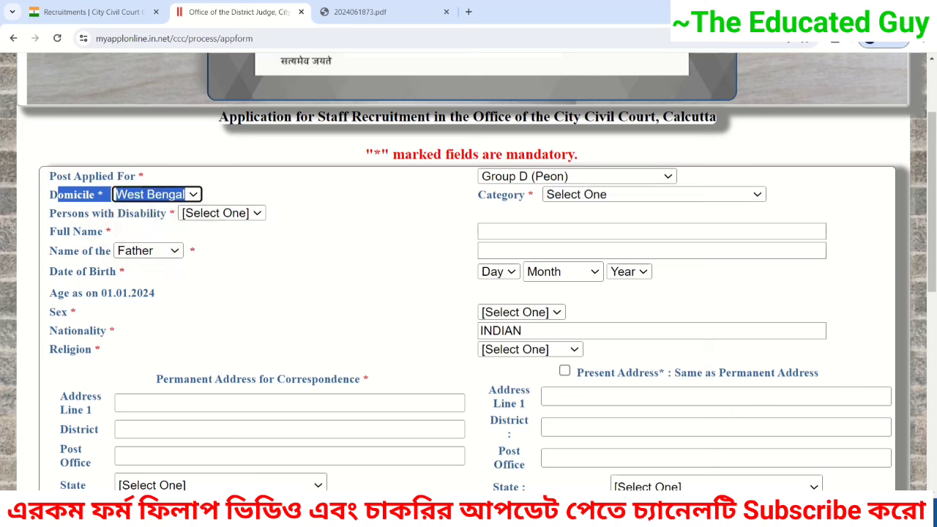
{"action": "left_click", "coordinate": [308, 213]}
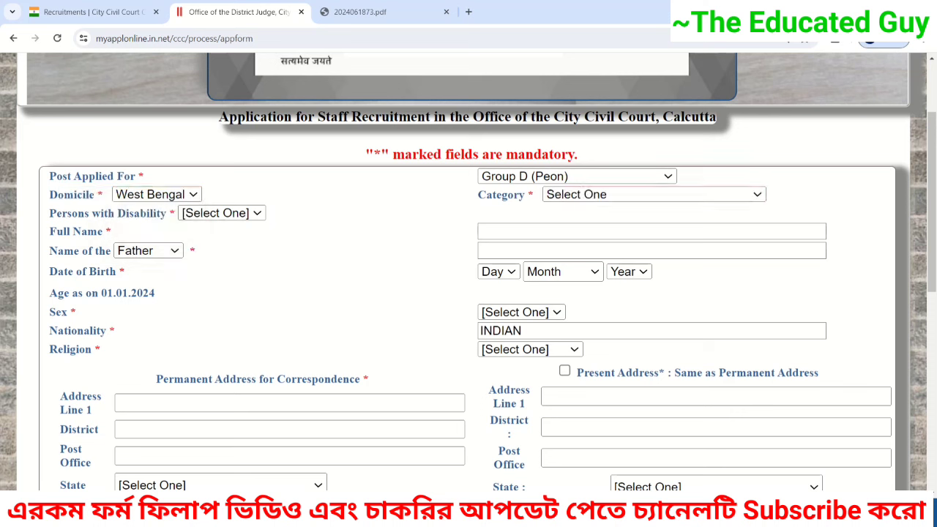
{"action": "left_click_drag", "start_coordinate": [478, 194], "coordinate": [526, 195]}
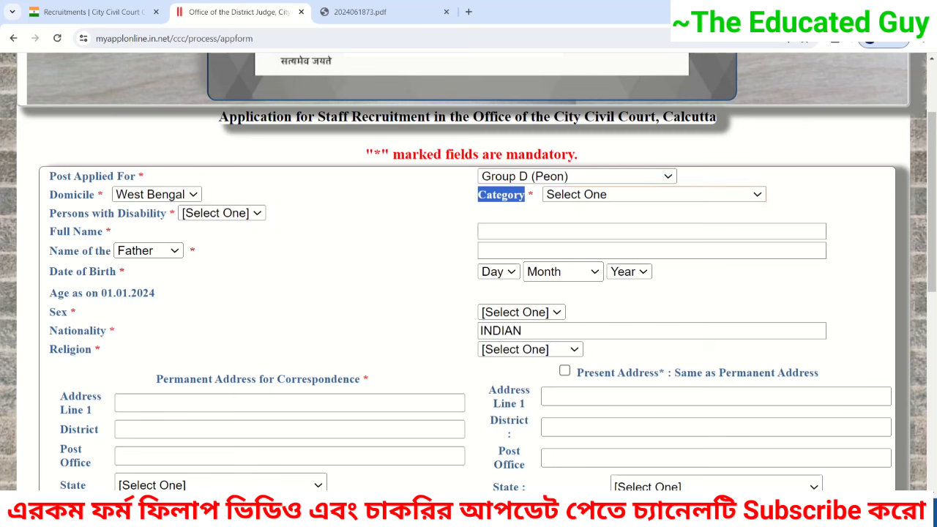
{"action": "left_click", "coordinate": [654, 195]}
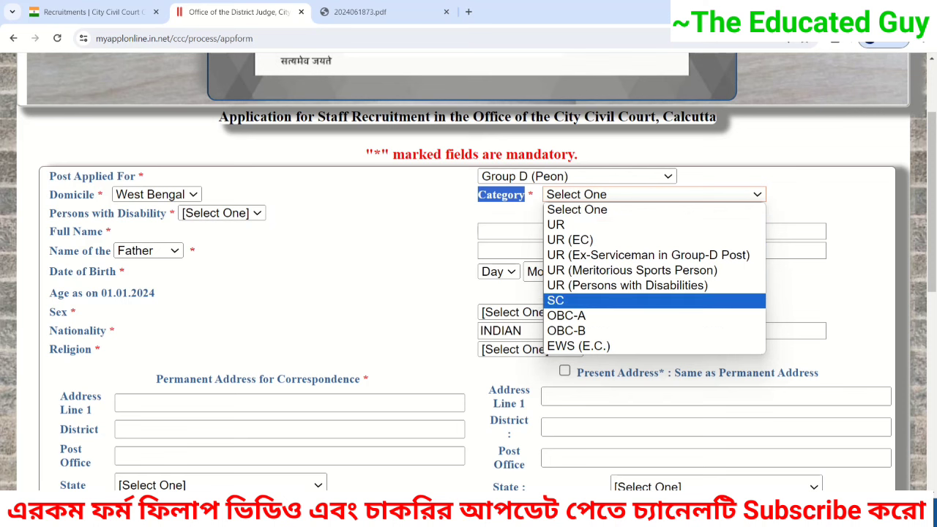
{"action": "key", "text": "Return"}
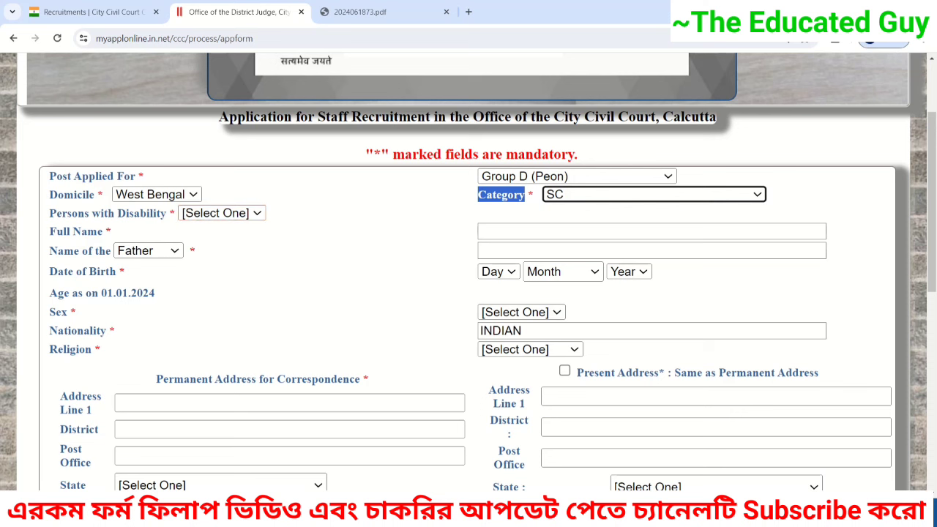
Set the Persons with Disability field to NO
{"action": "left_click_drag", "start_coordinate": [57, 214], "coordinate": [256, 224]}
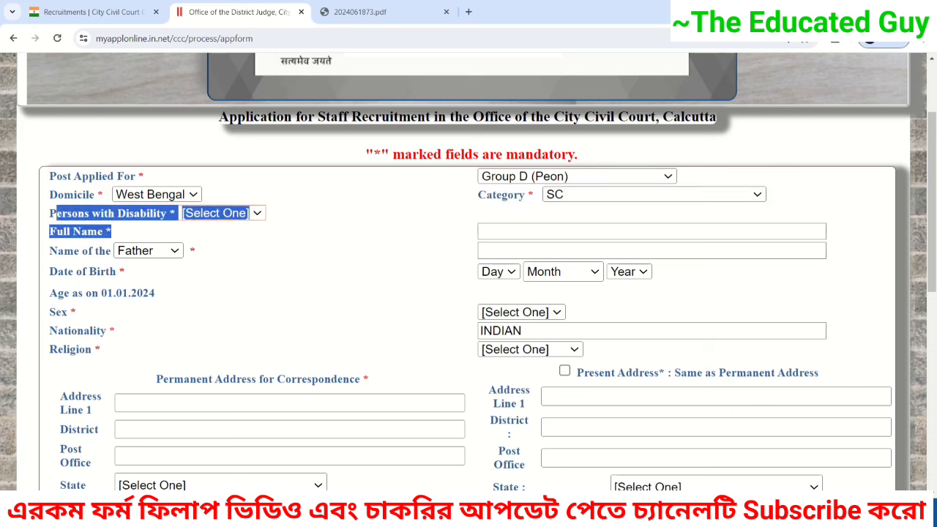
{"action": "left_click", "coordinate": [278, 227]}
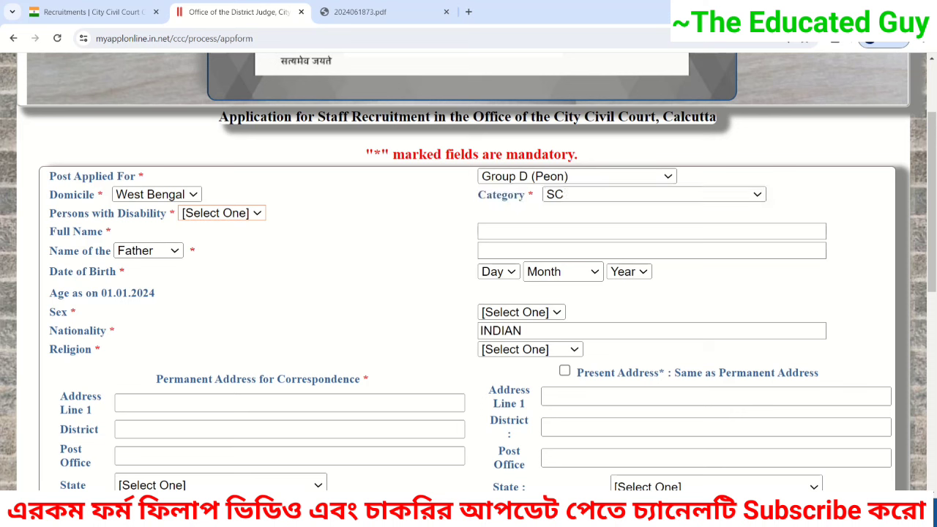
{"action": "left_click", "coordinate": [222, 213]}
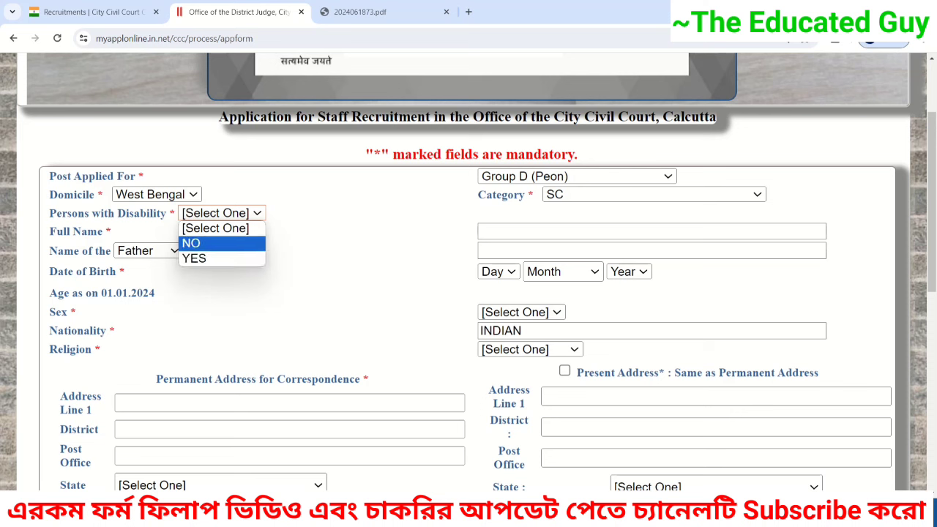
{"action": "key", "text": "Return"}
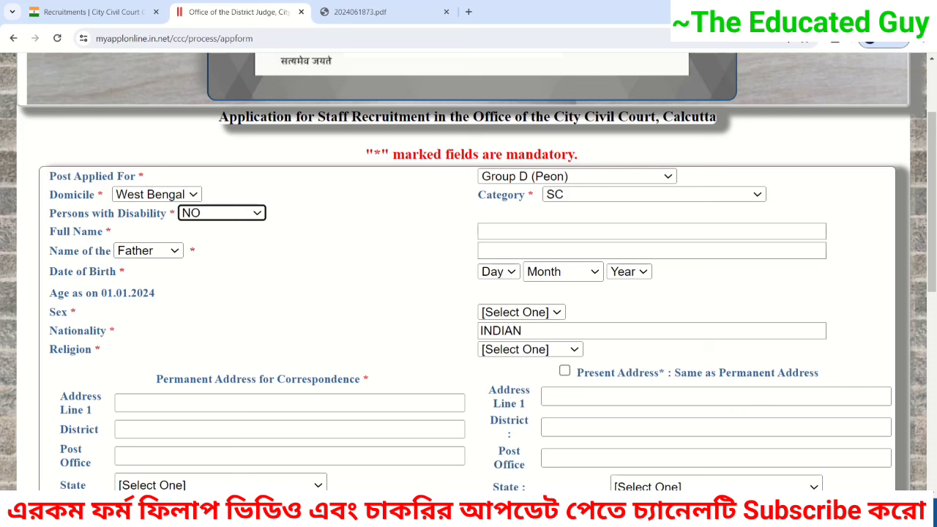
Try the Mother and Husband options for the parent's name field, and set it back to Father
{"action": "left_click_drag", "start_coordinate": [63, 231], "coordinate": [105, 231]}
{"action": "left_click", "coordinate": [652, 231]}
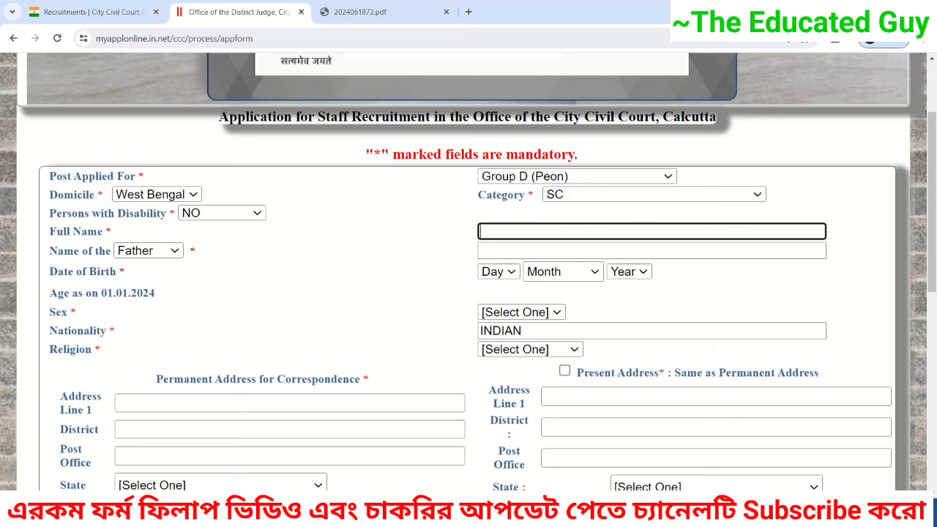
{"action": "left_click_drag", "start_coordinate": [48, 250], "coordinate": [110, 250]}
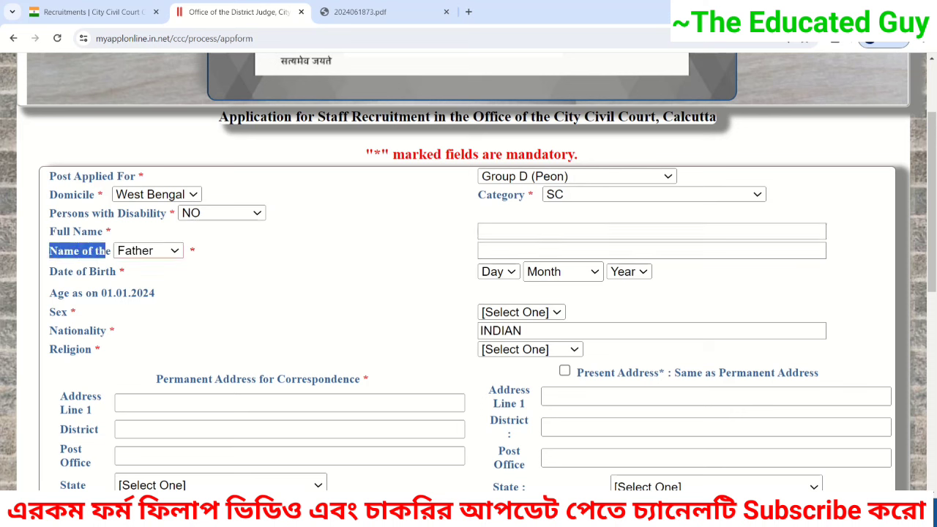
{"action": "left_click", "coordinate": [148, 251]}
{"action": "left_click", "coordinate": [137, 281]}
{"action": "left_click", "coordinate": [149, 251]}
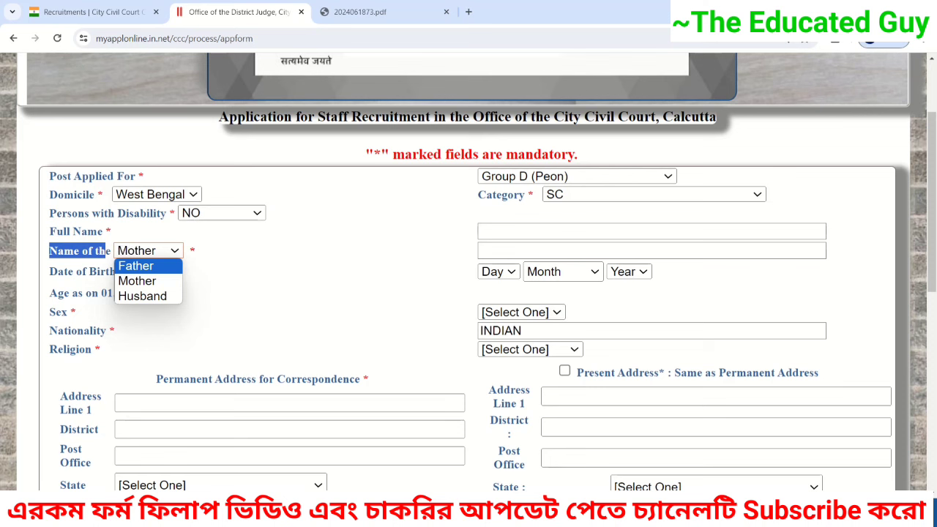
{"action": "left_click", "coordinate": [142, 296]}
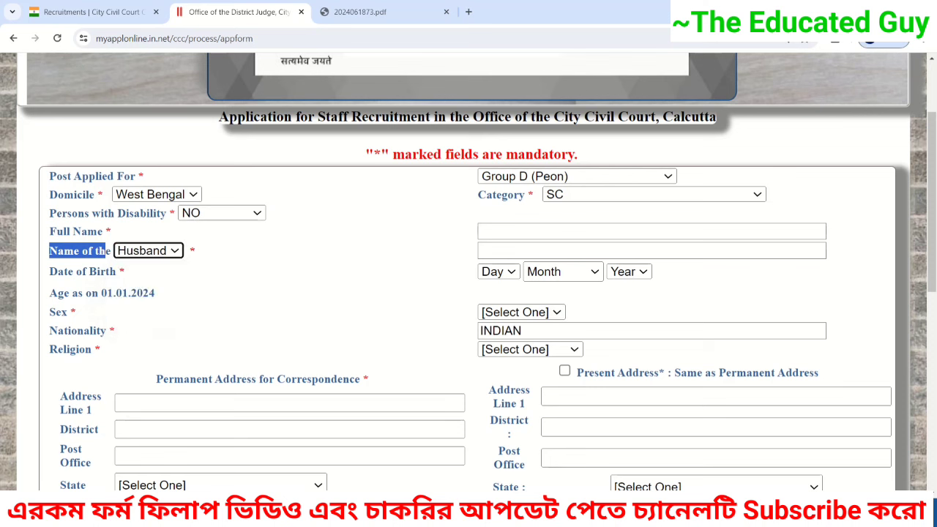
{"action": "left_click", "coordinate": [149, 250]}
{"action": "left_click", "coordinate": [136, 265]}
{"action": "left_click", "coordinate": [652, 251]}
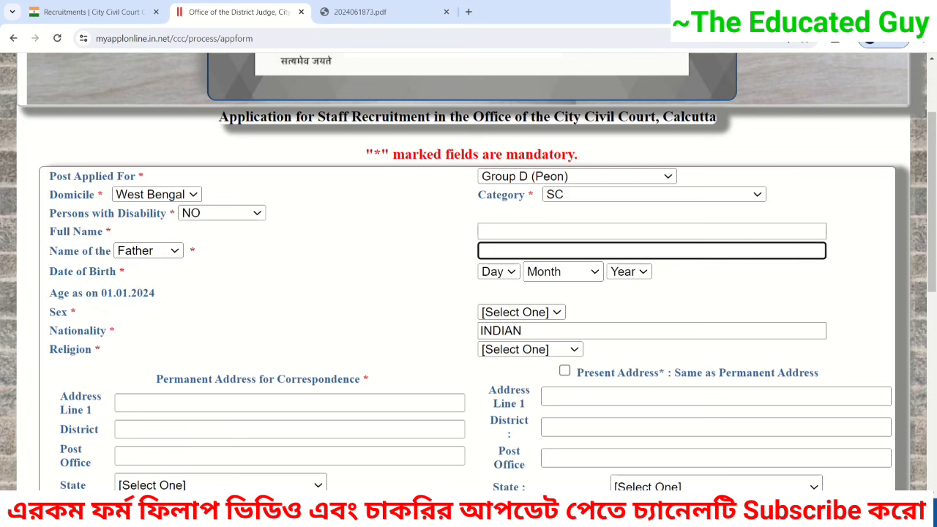
Enter the applicant's date of birth by choosing its day, month and year
{"action": "left_click_drag", "start_coordinate": [49, 272], "coordinate": [119, 272]}
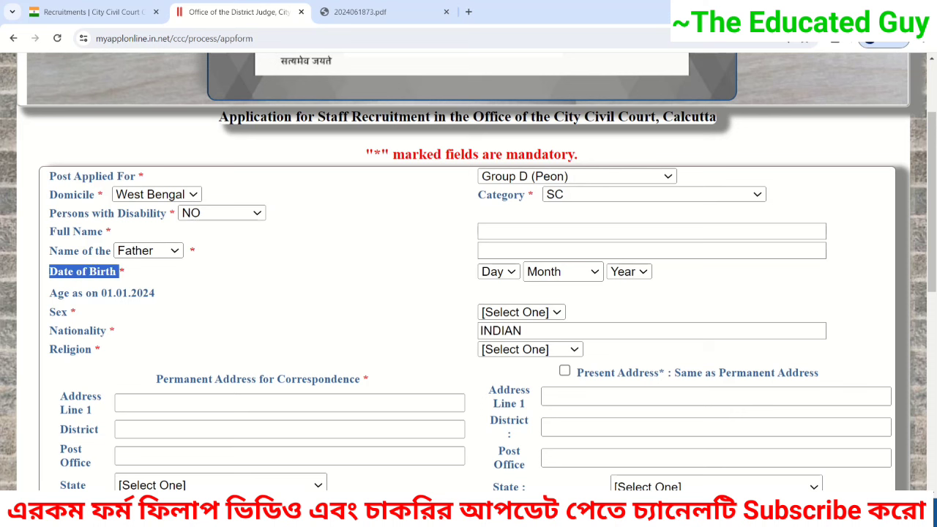
{"action": "left_click", "coordinate": [498, 272]}
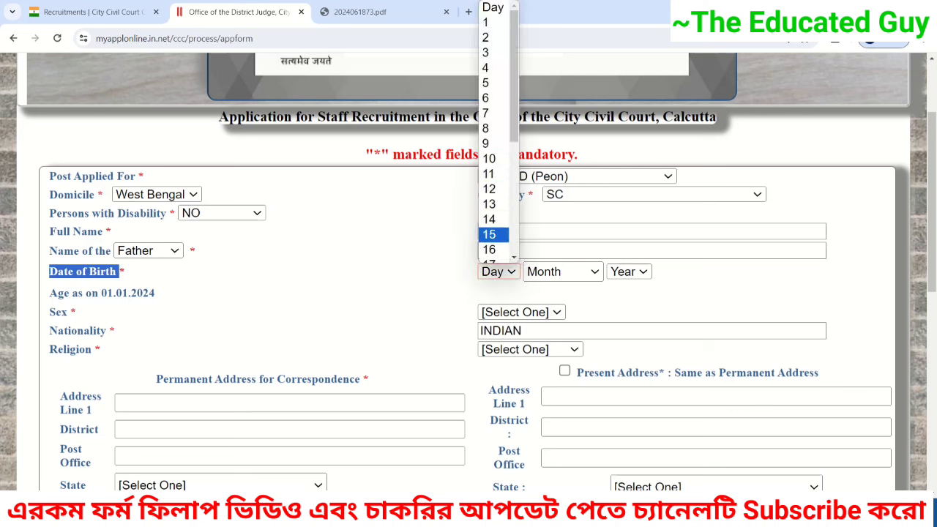
{"action": "left_click", "coordinate": [489, 250]}
{"action": "left_click", "coordinate": [563, 271]}
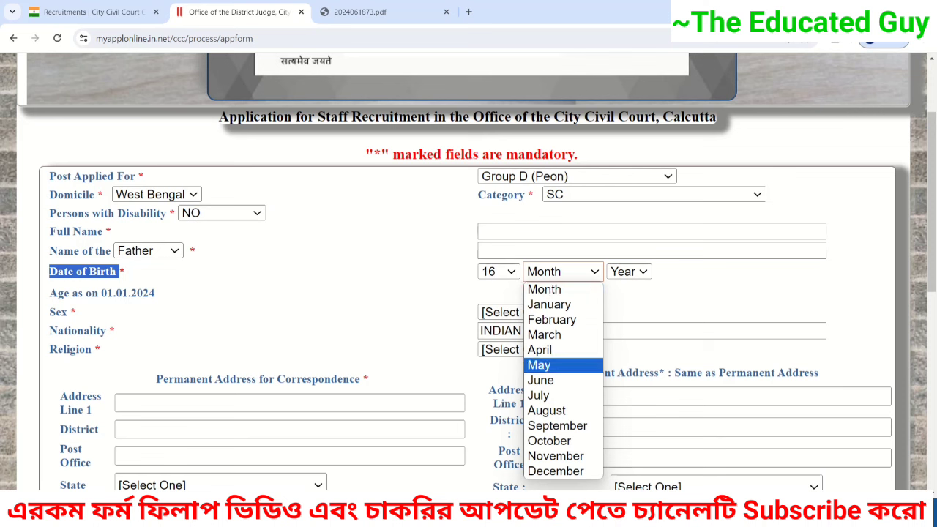
{"action": "left_click", "coordinate": [544, 335]}
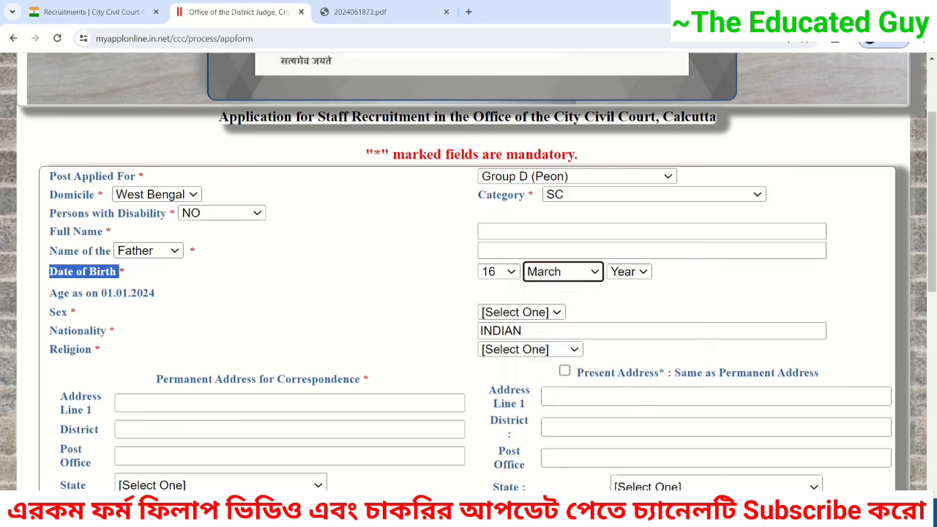
{"action": "left_click", "coordinate": [632, 272]}
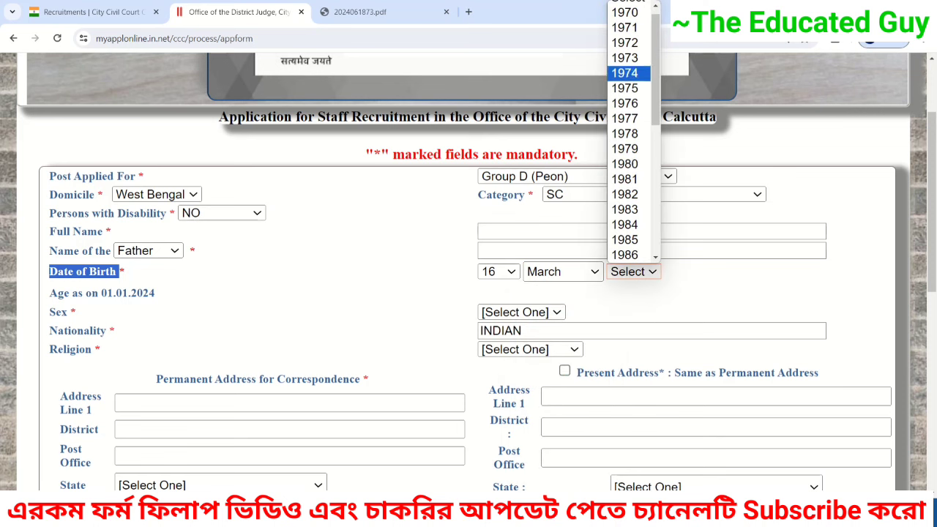
{"action": "scroll", "coordinate": [630, 132], "scroll_direction": "down", "scroll_amount": 5}
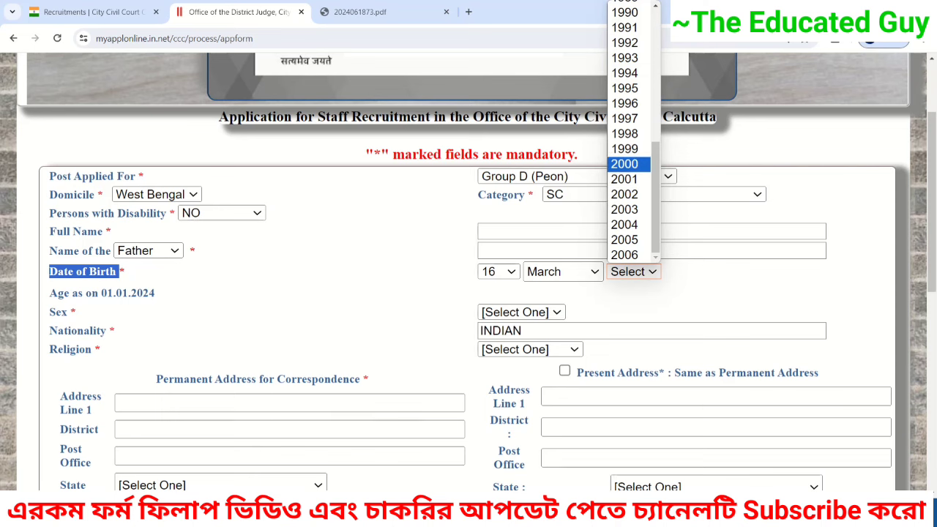
{"action": "left_click", "coordinate": [624, 149]}
{"action": "scroll", "coordinate": [468, 272], "scroll_direction": "down", "scroll_amount": 1}
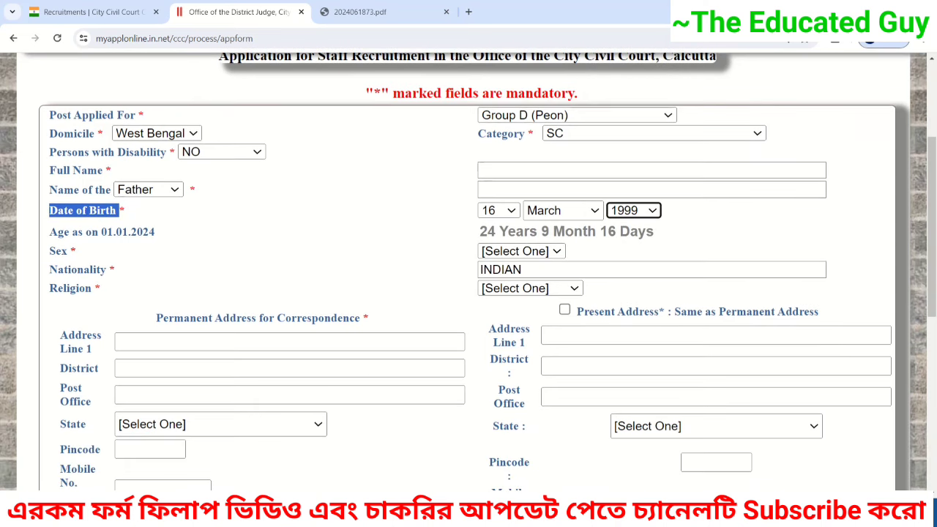
Set the applicant's sex to MALE and the religion to HINDUISM
{"action": "left_click_drag", "start_coordinate": [479, 232], "coordinate": [659, 232]}
{"action": "left_click", "coordinate": [681, 250]}
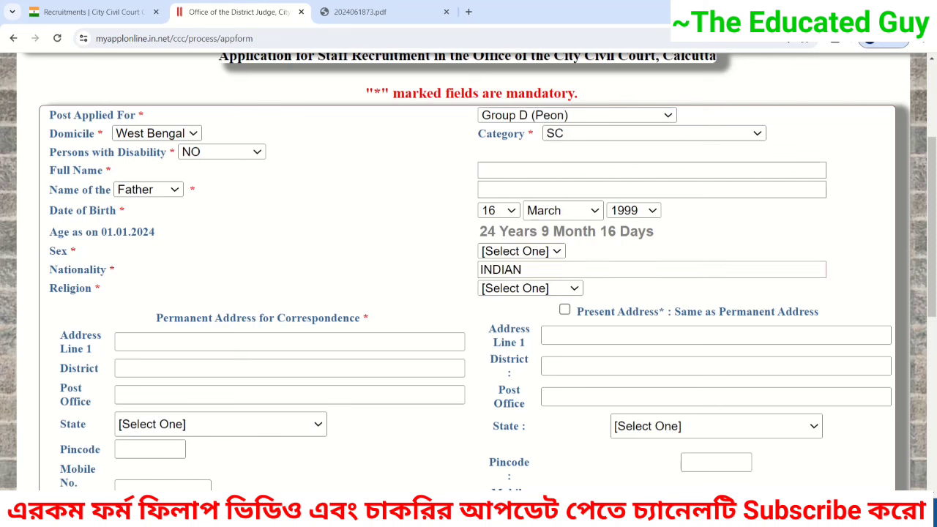
{"action": "left_click", "coordinate": [522, 251]}
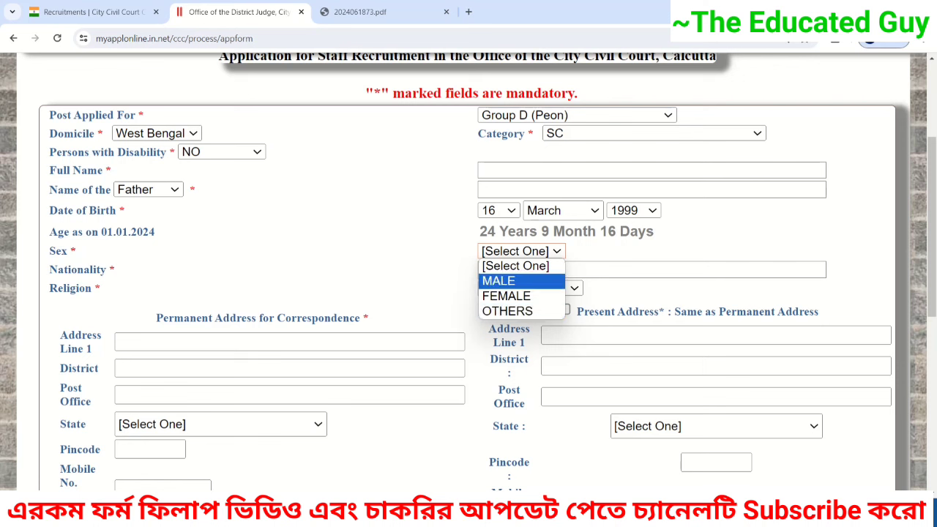
{"action": "left_click", "coordinate": [499, 281]}
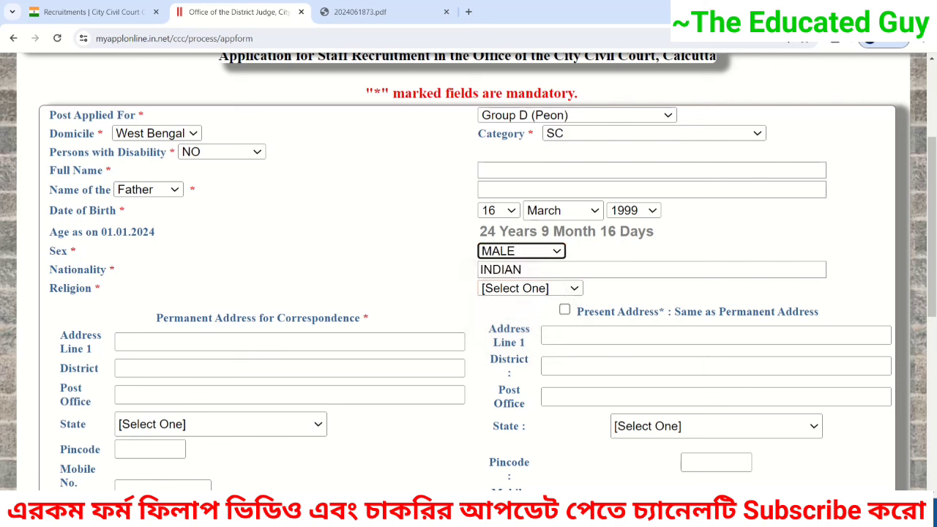
{"action": "double_click", "coordinate": [615, 251]}
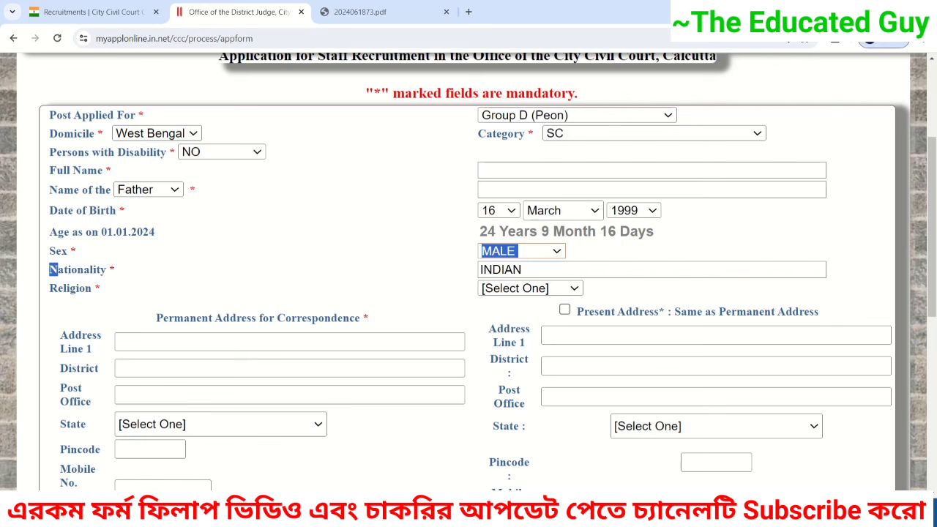
{"action": "key", "text": "Tab"}
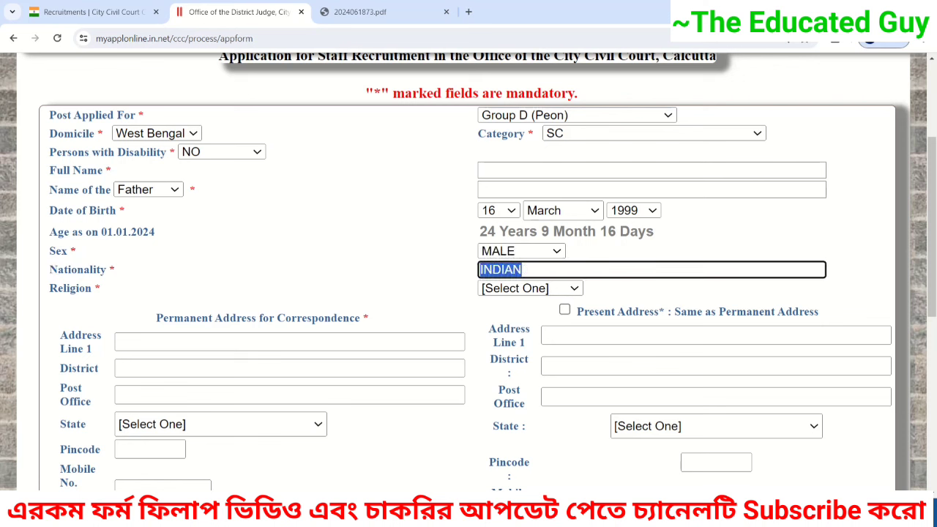
{"action": "left_click_drag", "start_coordinate": [58, 288], "coordinate": [101, 289]}
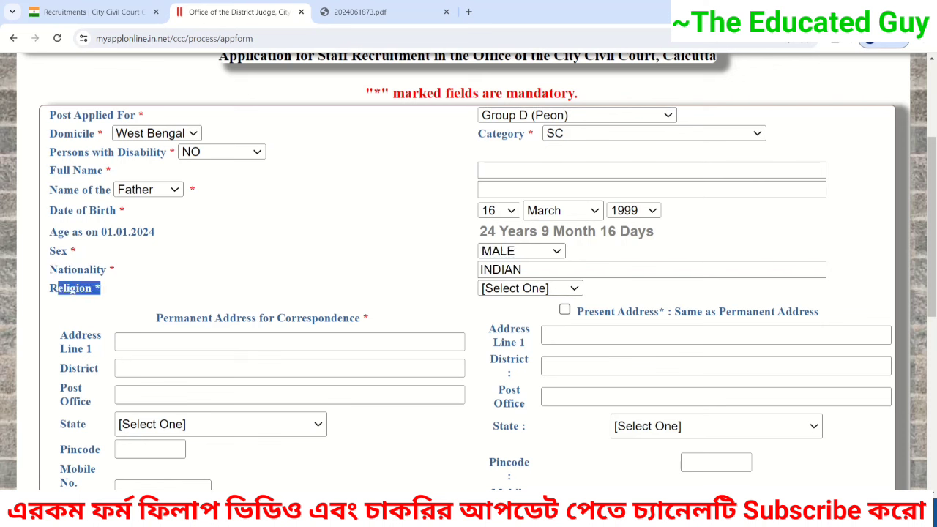
{"action": "left_click", "coordinate": [531, 288]}
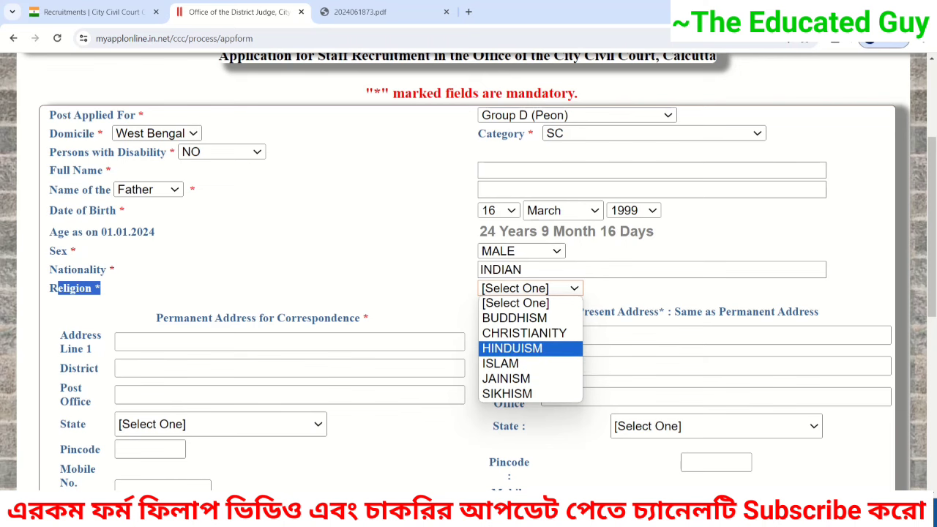
{"action": "key", "text": "Return"}
Go through the address line, district and post office fields of the permanent address for correspondence
{"action": "scroll", "coordinate": [469, 270], "scroll_direction": "down", "scroll_amount": 3}
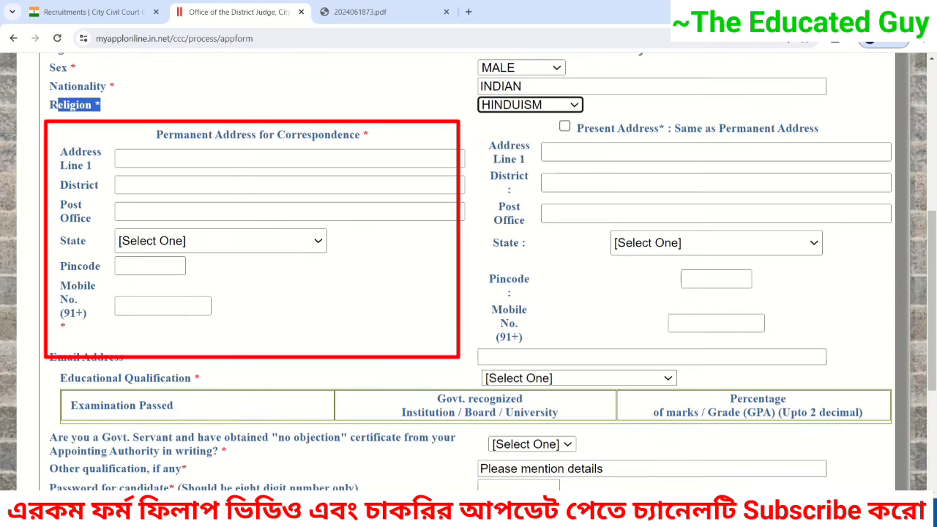
{"action": "left_click_drag", "start_coordinate": [163, 134], "coordinate": [360, 135]}
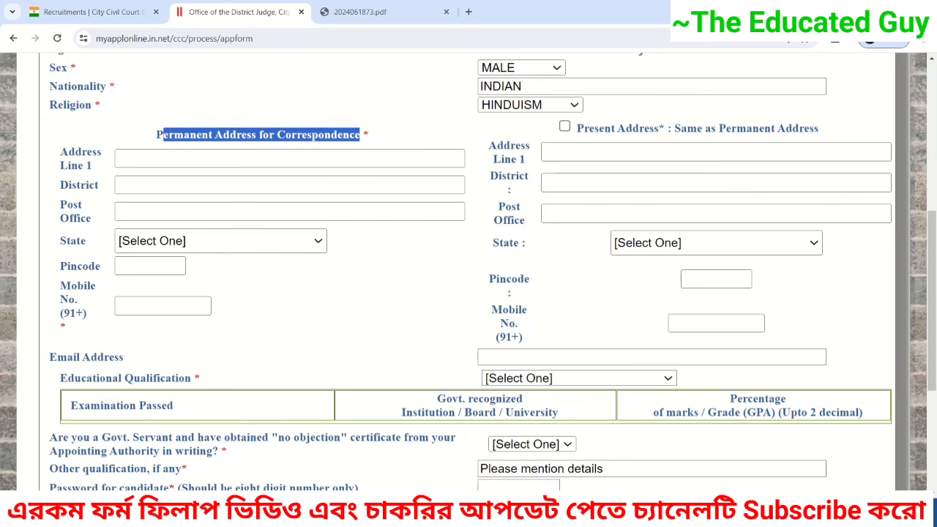
{"action": "left_click", "coordinate": [360, 135]}
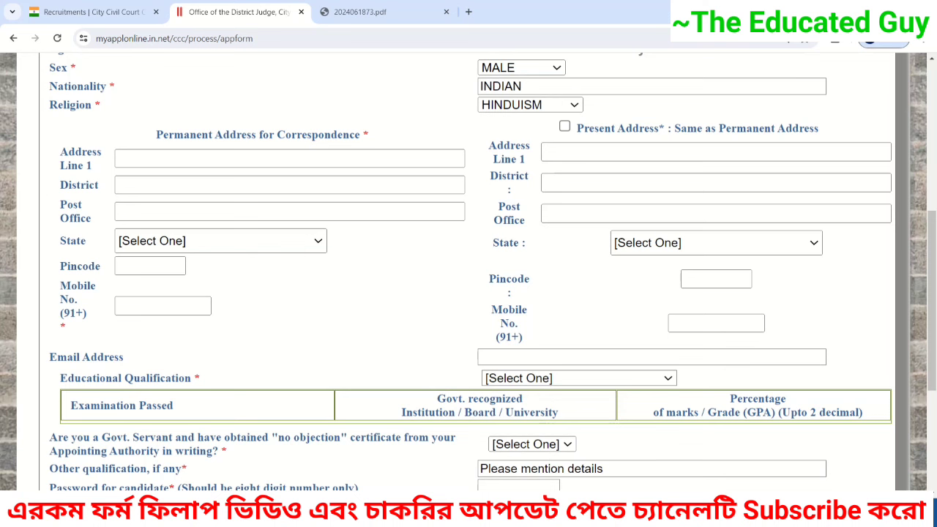
{"action": "left_click_drag", "start_coordinate": [68, 152], "coordinate": [92, 153]}
{"action": "left_click", "coordinate": [157, 158]}
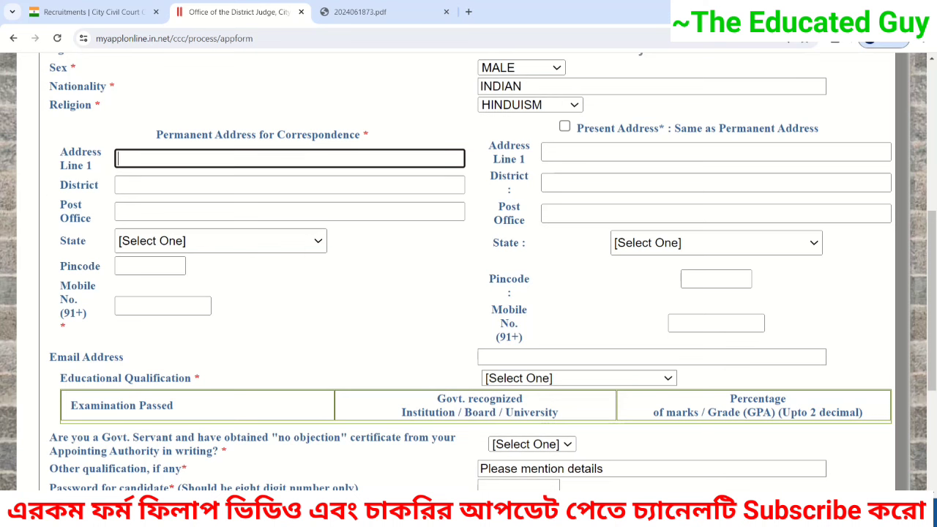
{"action": "double_click", "coordinate": [79, 185]}
{"action": "left_click", "coordinate": [290, 185]}
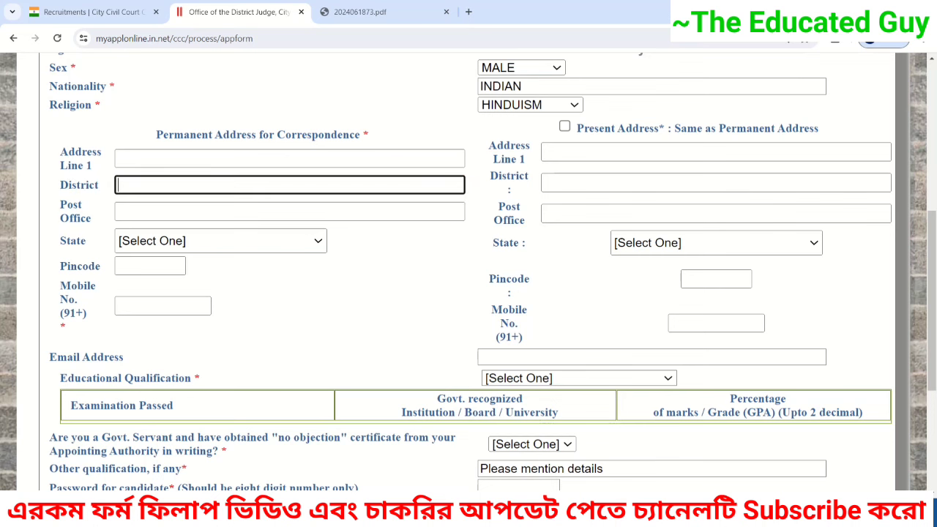
{"action": "double_click", "coordinate": [71, 205]}
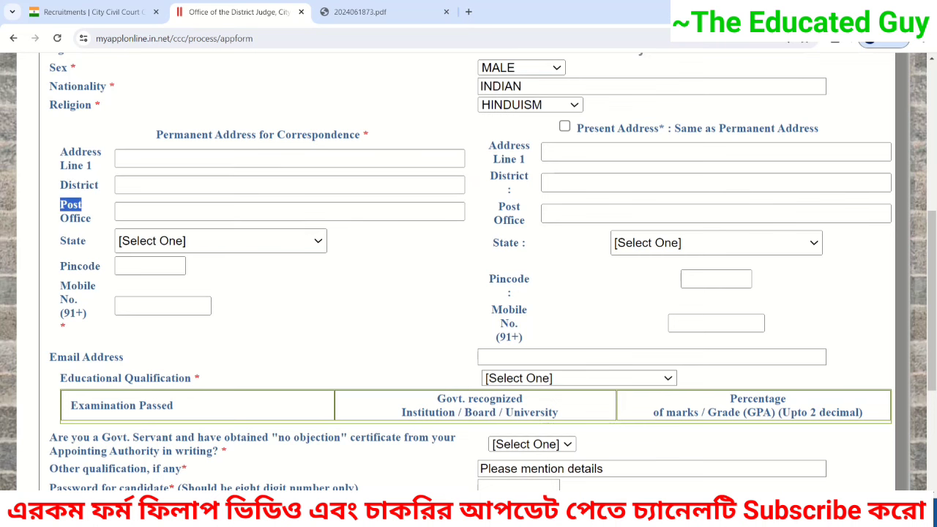
{"action": "left_click", "coordinate": [289, 211]}
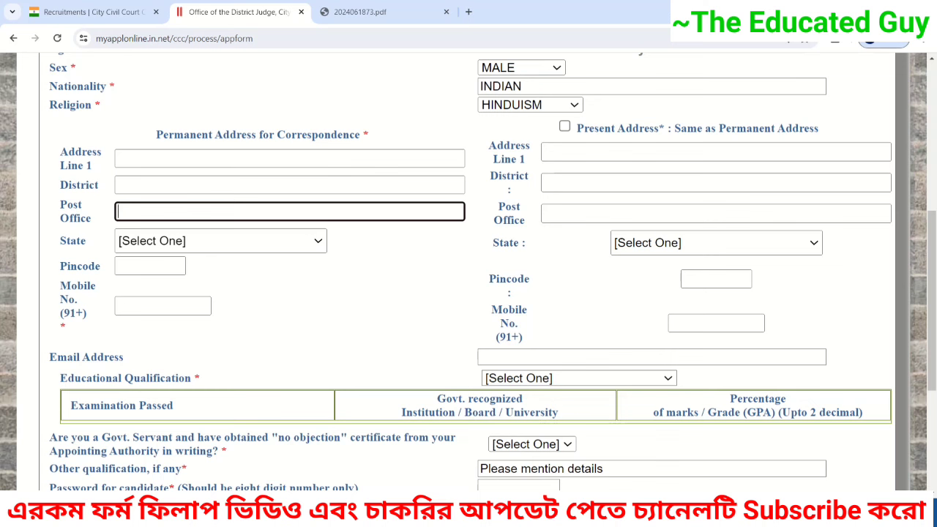
Set the state of the permanent address to West Bengal
{"action": "left_click_drag", "start_coordinate": [67, 240], "coordinate": [87, 241]}
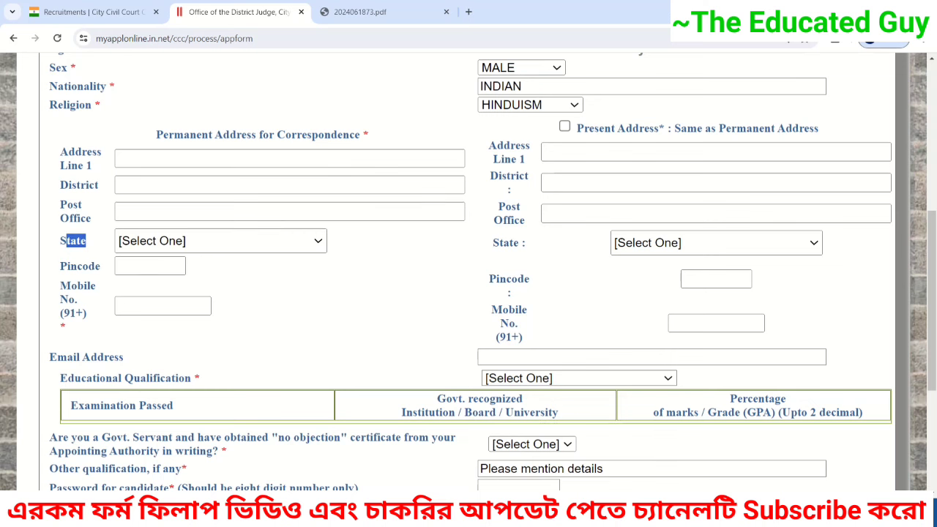
{"action": "left_click", "coordinate": [220, 241]}
{"action": "scroll", "coordinate": [216, 293], "scroll_direction": "down", "scroll_amount": 5}
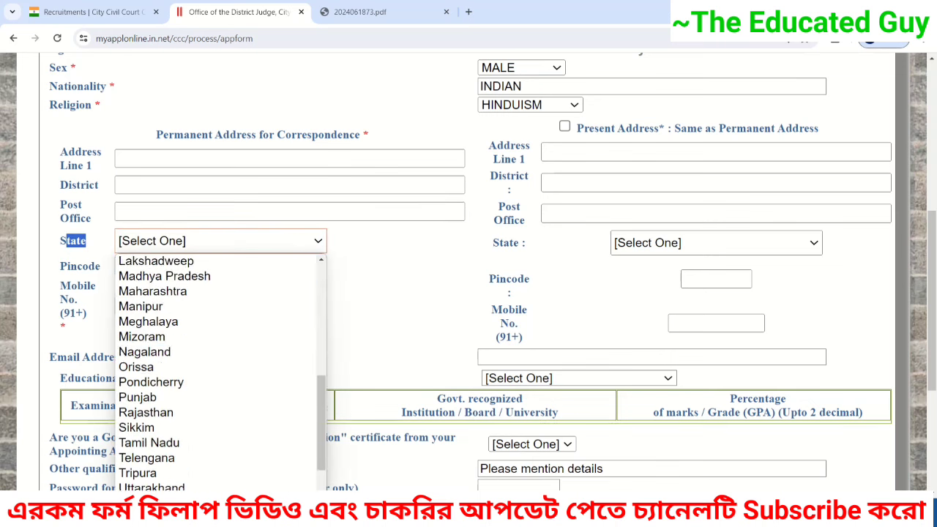
{"action": "left_click", "coordinate": [154, 487]}
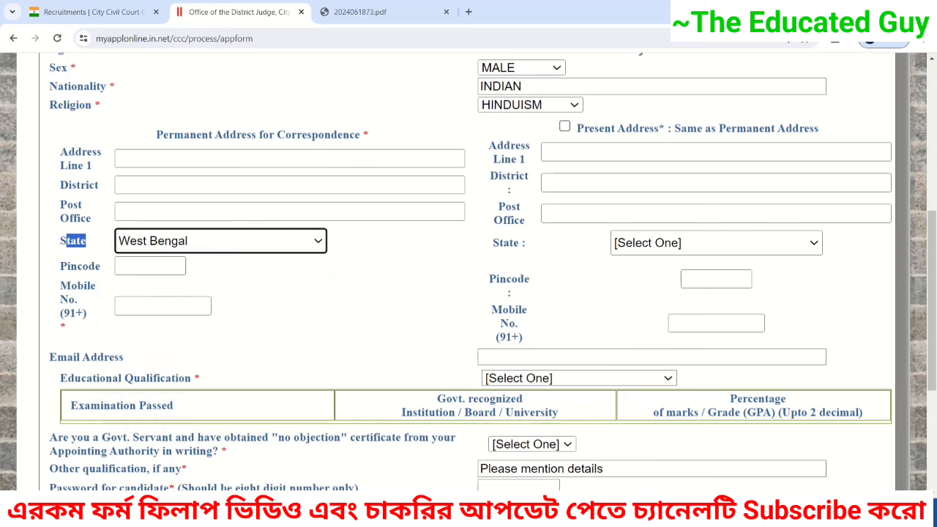
Fill in the remaining permanent address details: address line, district, post office, pincode and mobile number
{"action": "left_click_drag", "start_coordinate": [60, 265], "coordinate": [88, 314]}
{"action": "left_click", "coordinate": [151, 265]}
{"action": "type", "text": "000000"}
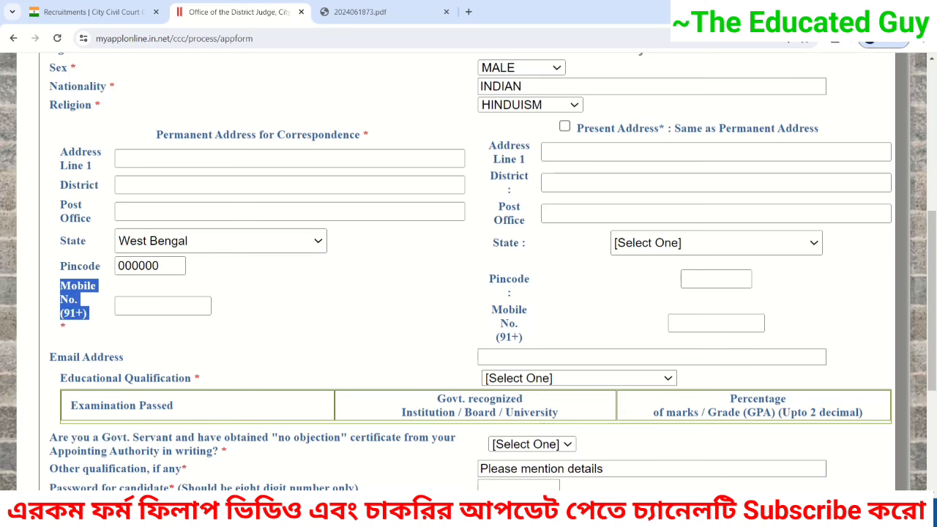
{"action": "left_click", "coordinate": [162, 306]}
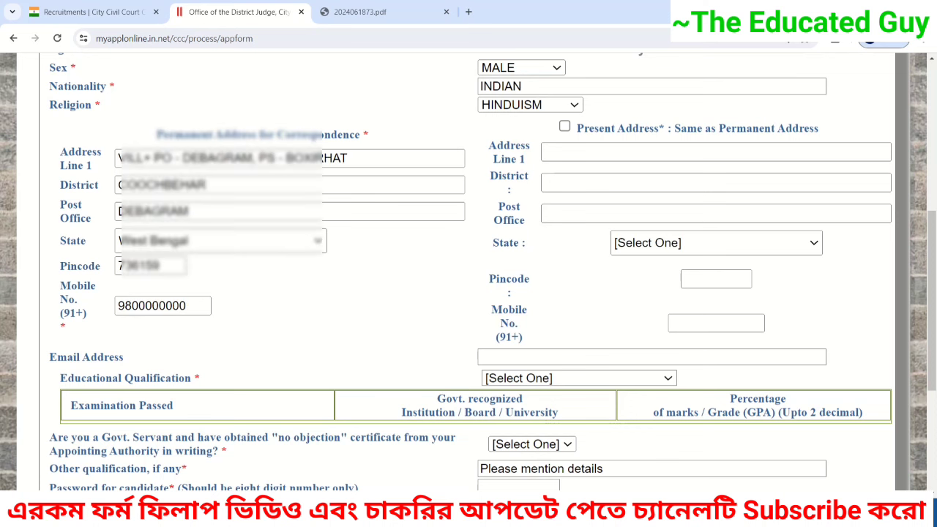
Mark the present address as the same as the permanent address
{"action": "left_click_drag", "start_coordinate": [577, 129], "coordinate": [821, 128]}
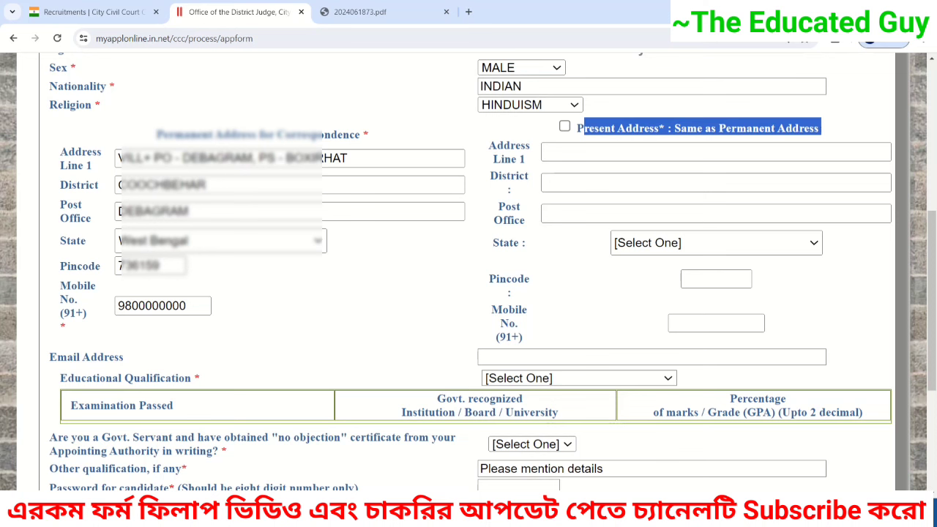
{"action": "left_click", "coordinate": [636, 129]}
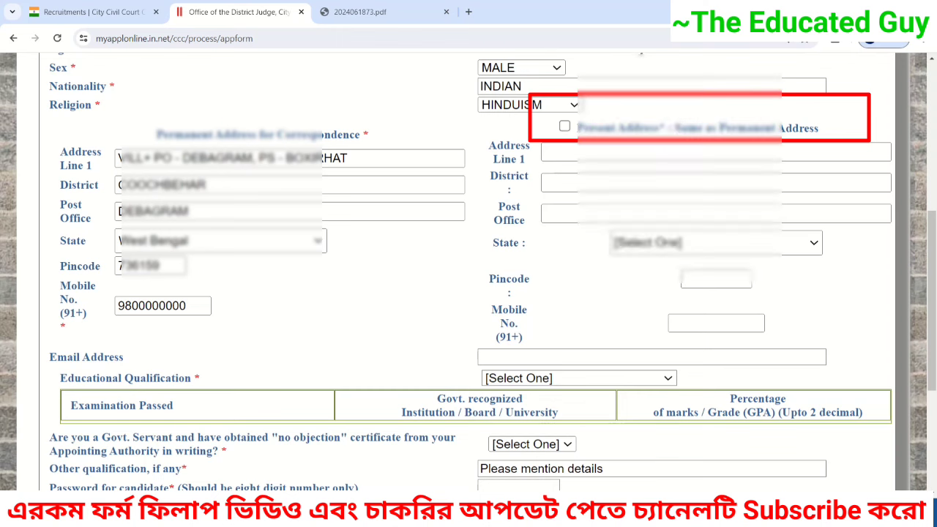
{"action": "left_click", "coordinate": [565, 127]}
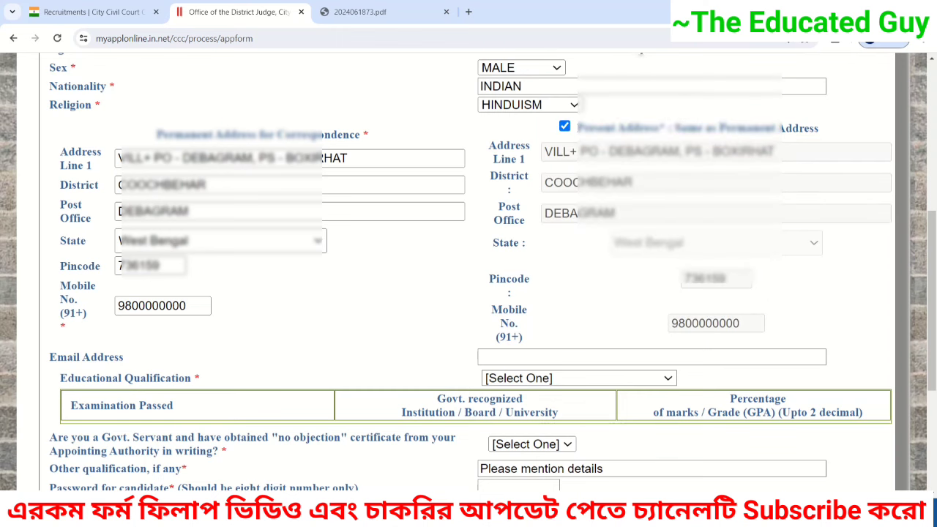
{"action": "scroll", "coordinate": [468, 272], "scroll_direction": "down", "scroll_amount": 2}
{"action": "scroll", "coordinate": [469, 271], "scroll_direction": "up", "scroll_amount": 1}
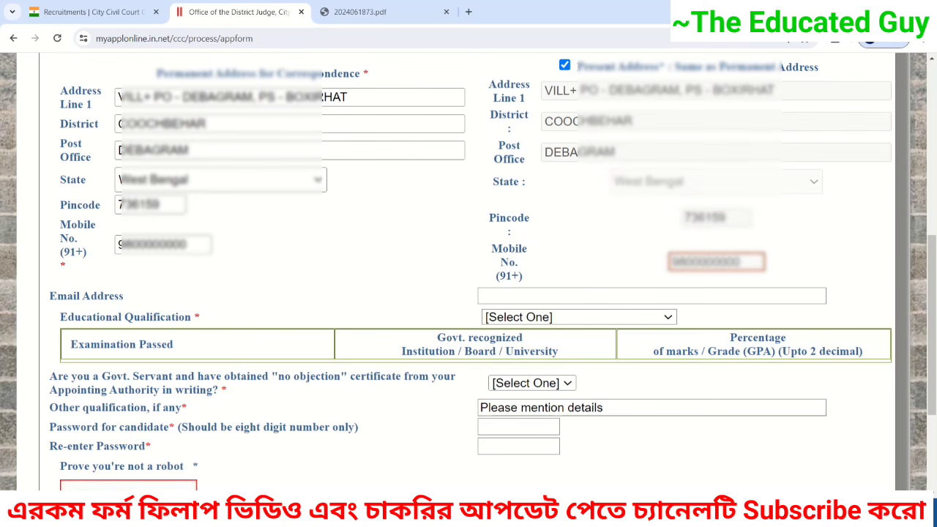
Go through the optional email address field below the address section, leaving it blank
{"action": "scroll", "coordinate": [469, 272], "scroll_direction": "down", "scroll_amount": 3}
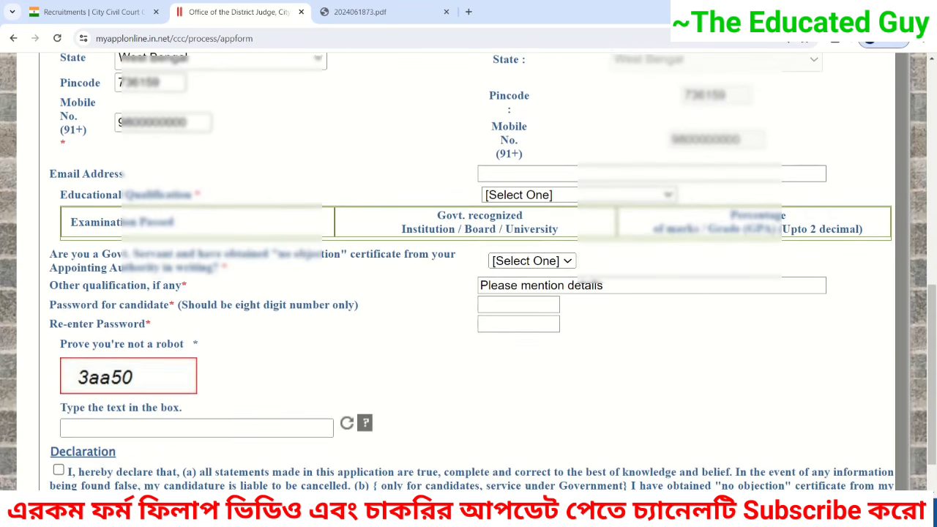
{"action": "left_click_drag", "start_coordinate": [50, 175], "coordinate": [124, 175]}
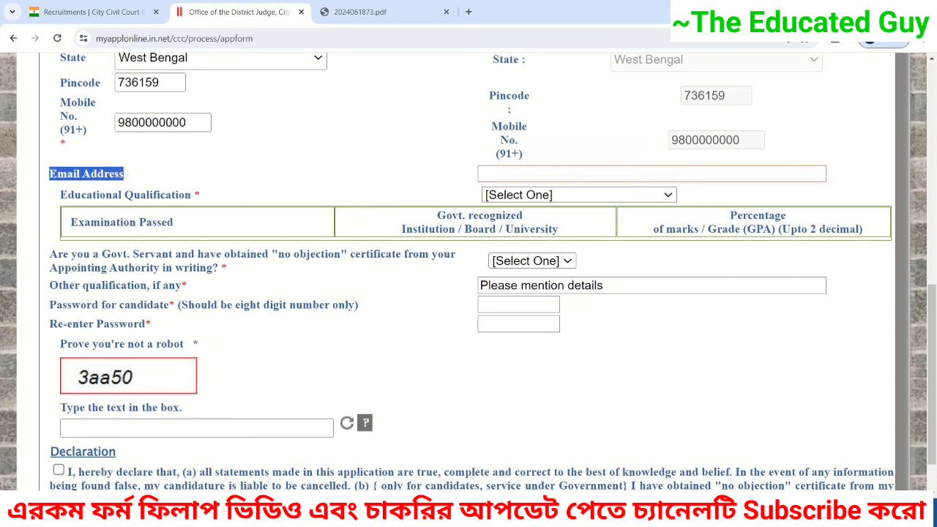
{"action": "left_click", "coordinate": [652, 175]}
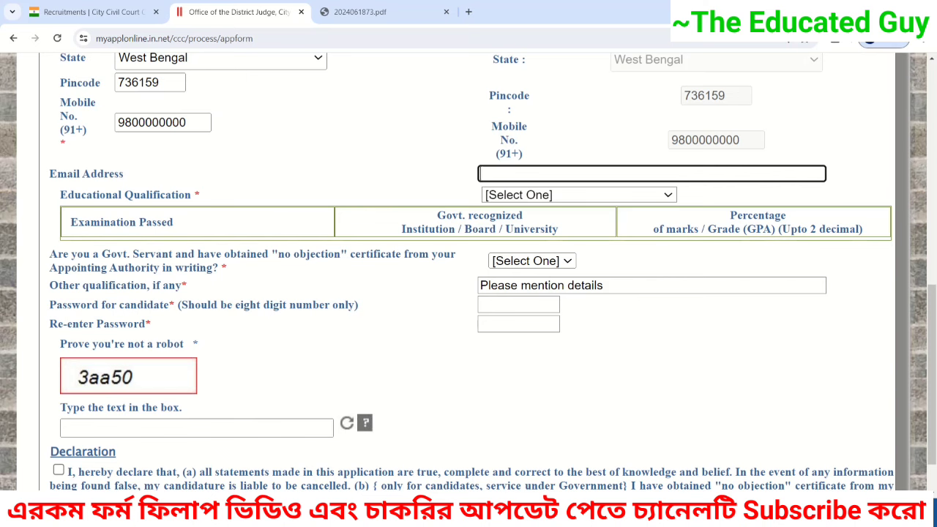
Set the educational qualification to CLASS VIII PASS and go through its institution and percentage fields
{"action": "left_click_drag", "start_coordinate": [67, 195], "coordinate": [194, 195]}
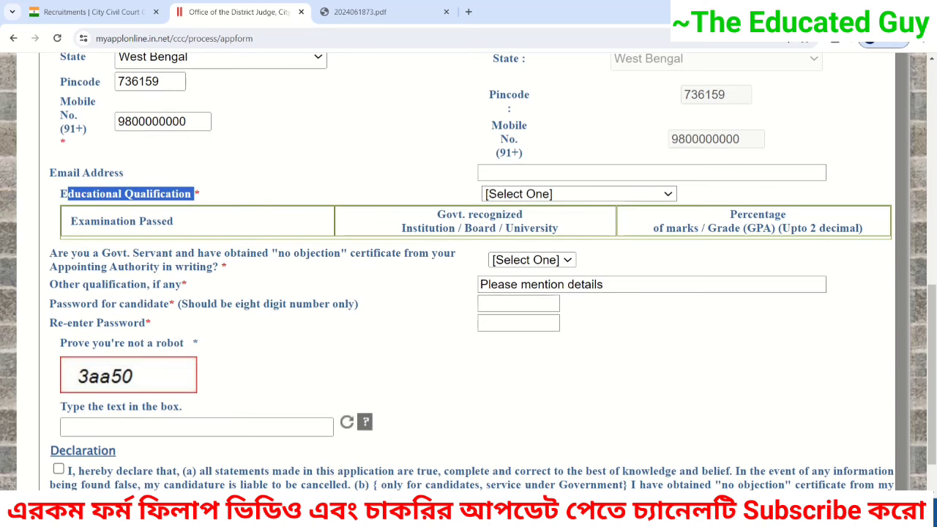
{"action": "scroll", "coordinate": [194, 195], "scroll_direction": "down", "scroll_amount": 1}
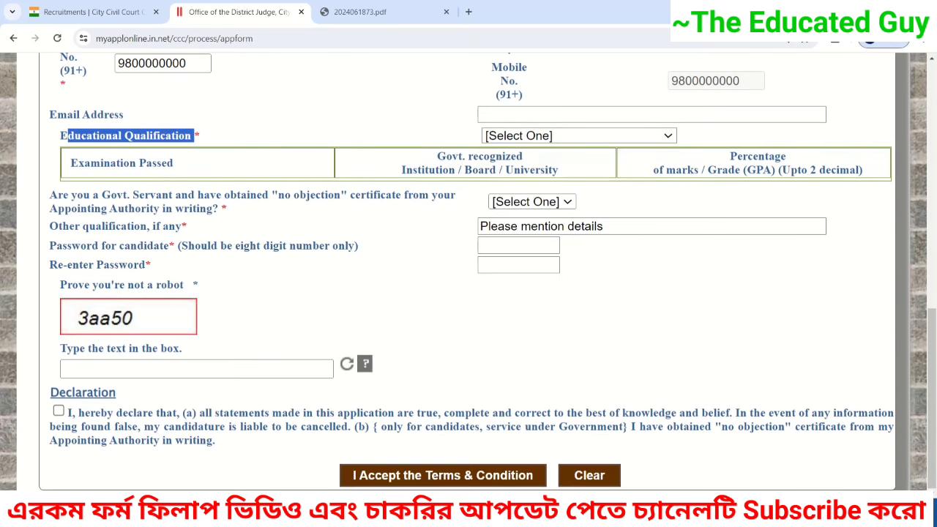
{"action": "left_click", "coordinate": [578, 136]}
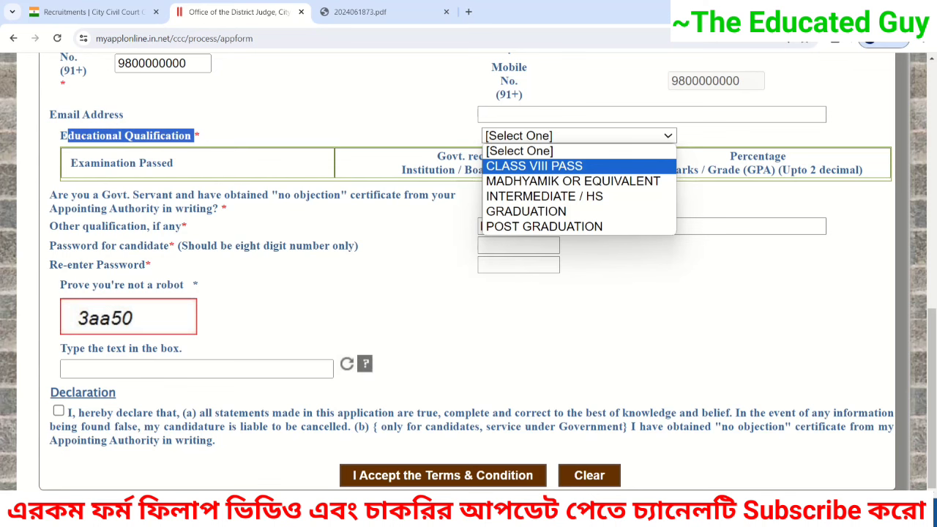
{"action": "left_click", "coordinate": [534, 166]}
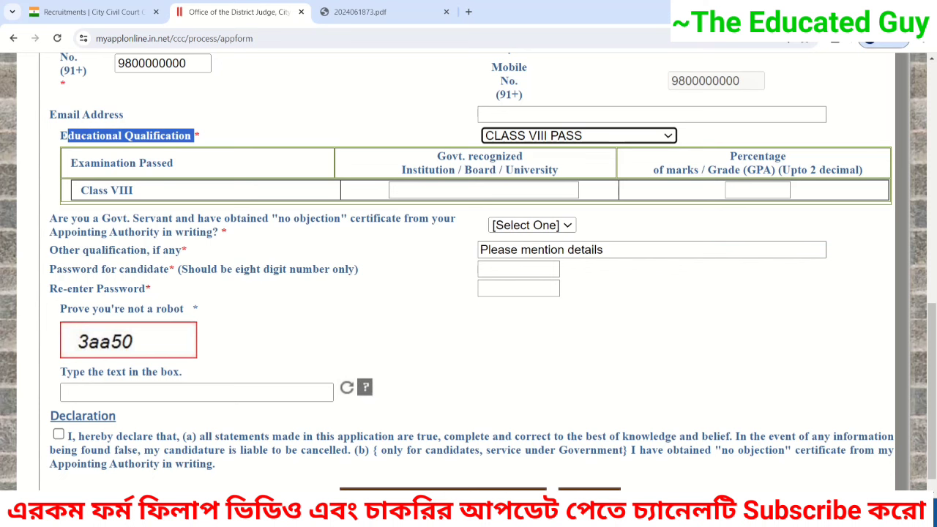
{"action": "left_click_drag", "start_coordinate": [445, 156], "coordinate": [541, 170]}
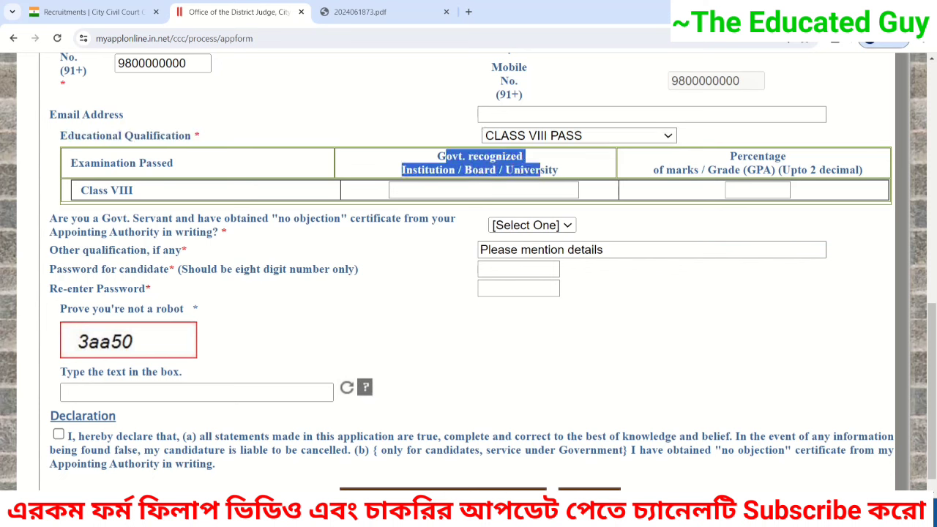
{"action": "left_click", "coordinate": [483, 190]}
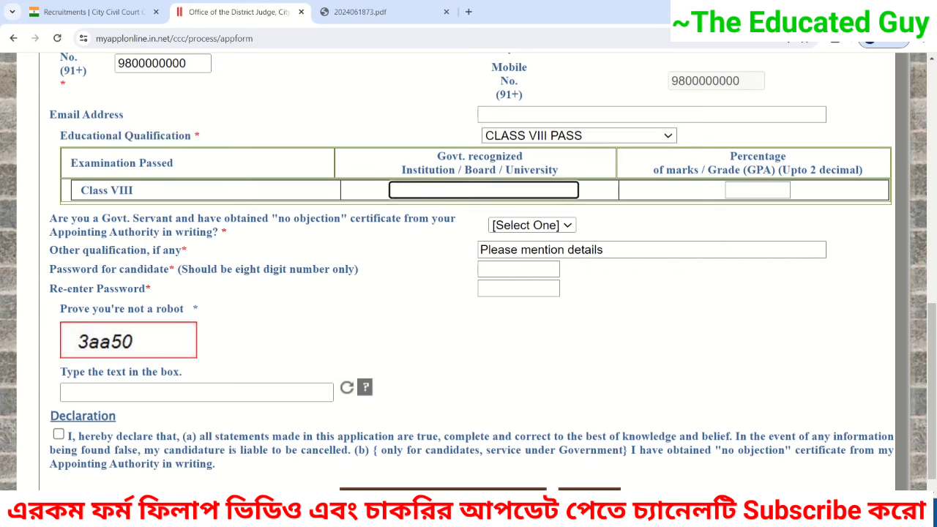
{"action": "left_click_drag", "start_coordinate": [736, 156], "coordinate": [782, 156]}
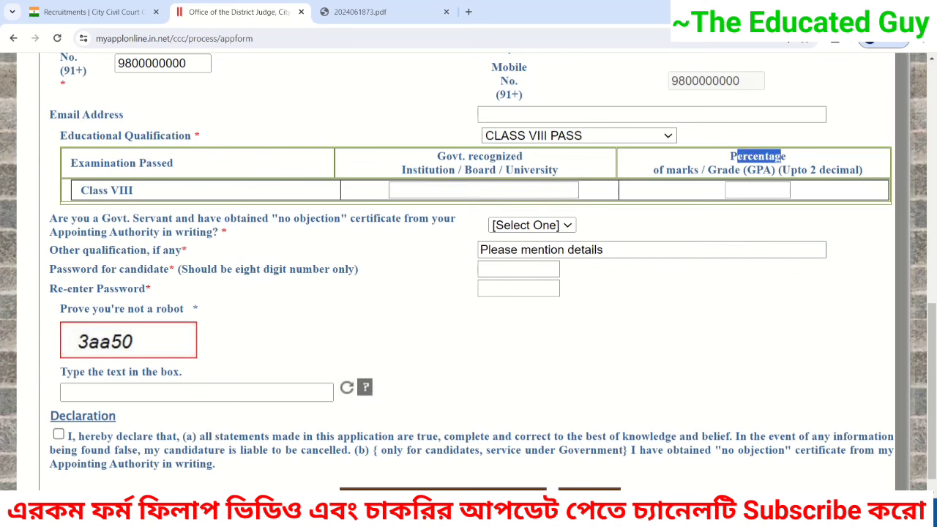
{"action": "left_click", "coordinate": [758, 191]}
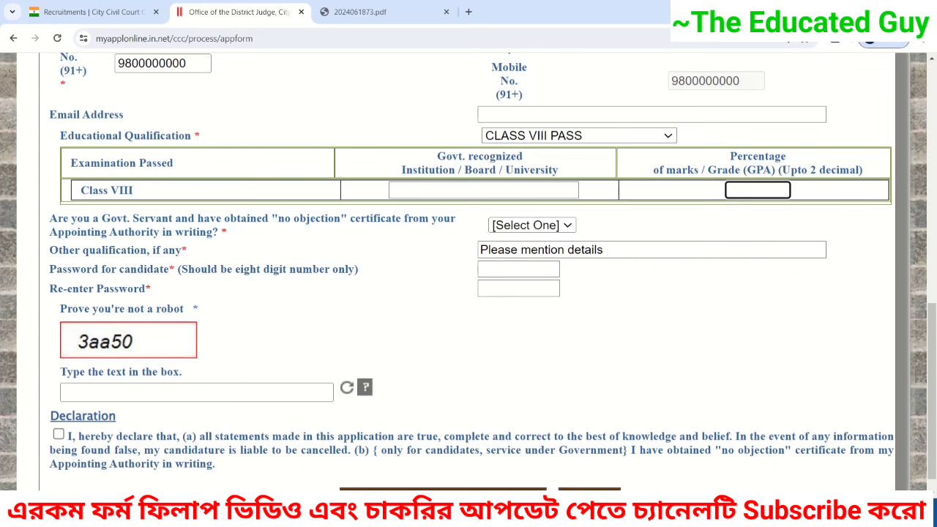
Set the educational qualification to MADHYAMIK OR EQUIVALENT, with WBBSE as the board and 52 as the percentage
{"action": "left_click", "coordinate": [579, 136]}
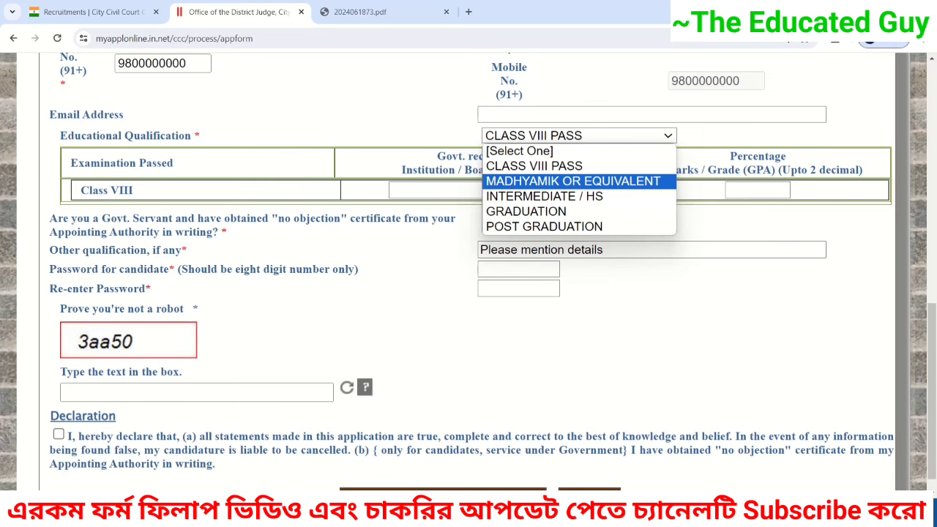
{"action": "left_click", "coordinate": [574, 180]}
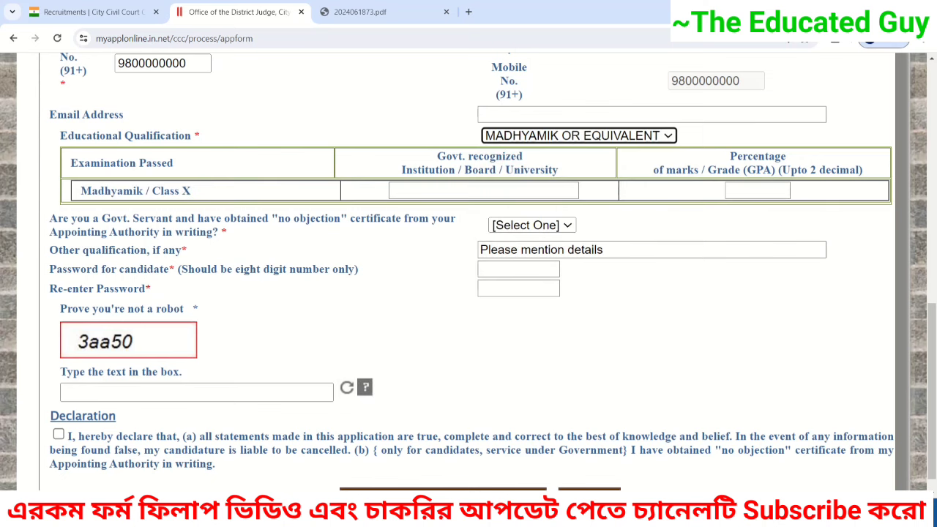
{"action": "left_click_drag", "start_coordinate": [410, 158], "coordinate": [439, 190]}
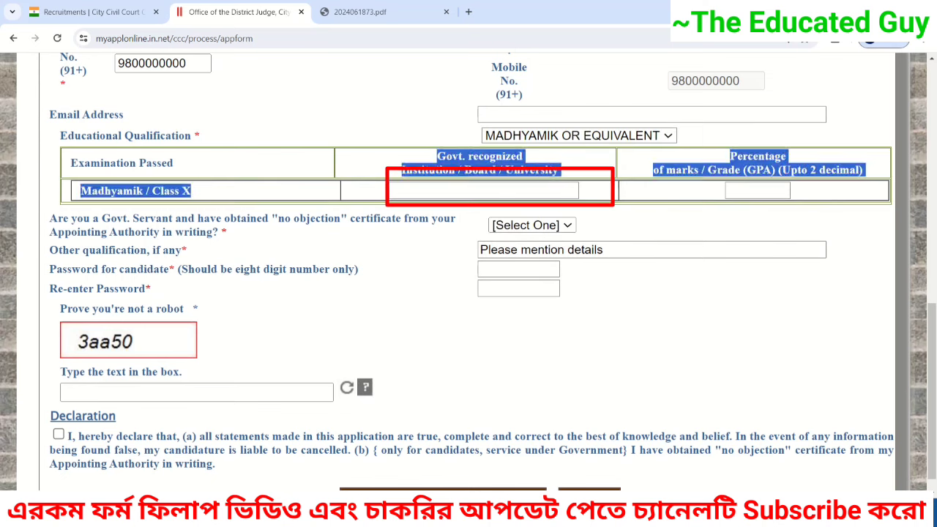
{"action": "left_click", "coordinate": [484, 190]}
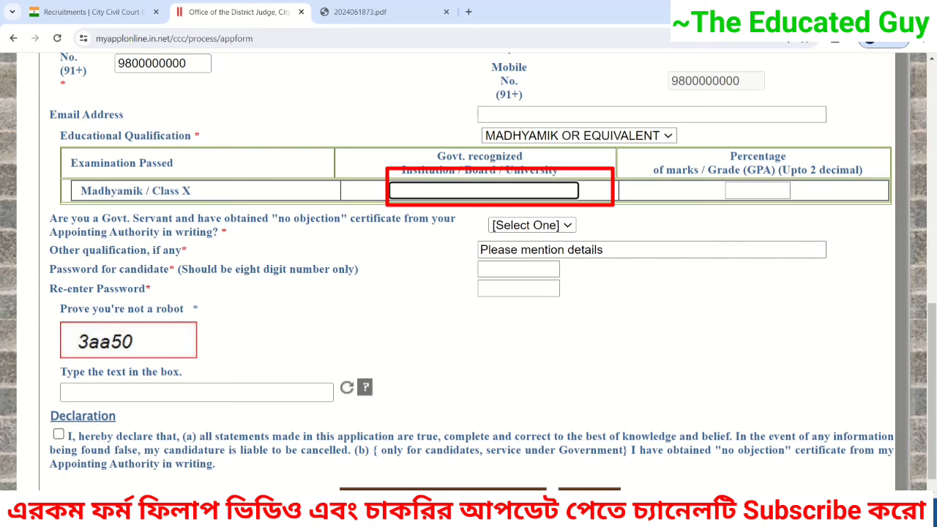
{"action": "type", "text": "WBBSE"}
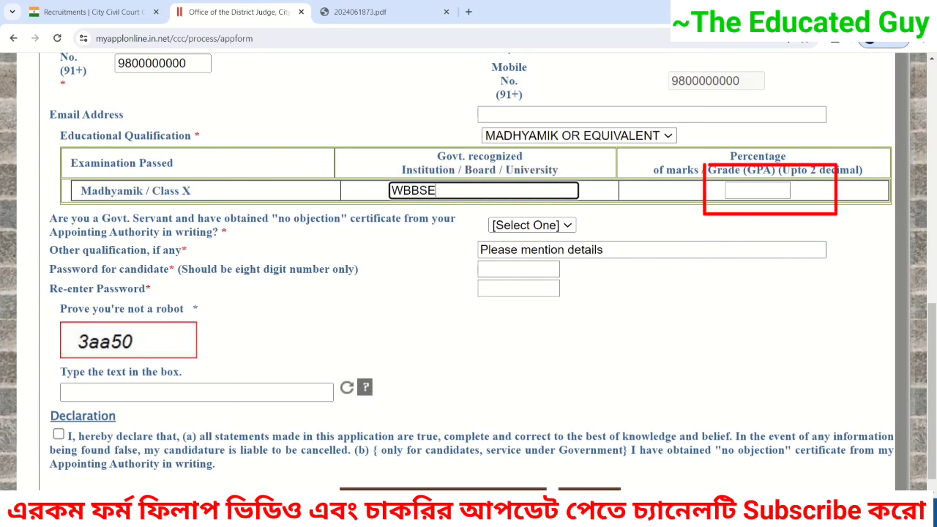
{"action": "mouse_move", "coordinate": [726, 156]}
{"action": "left_mouse_down"}
{"action": "mouse_move", "coordinate": [772, 171]}
{"action": "mouse_move", "coordinate": [858, 171]}
{"action": "left_mouse_up"}
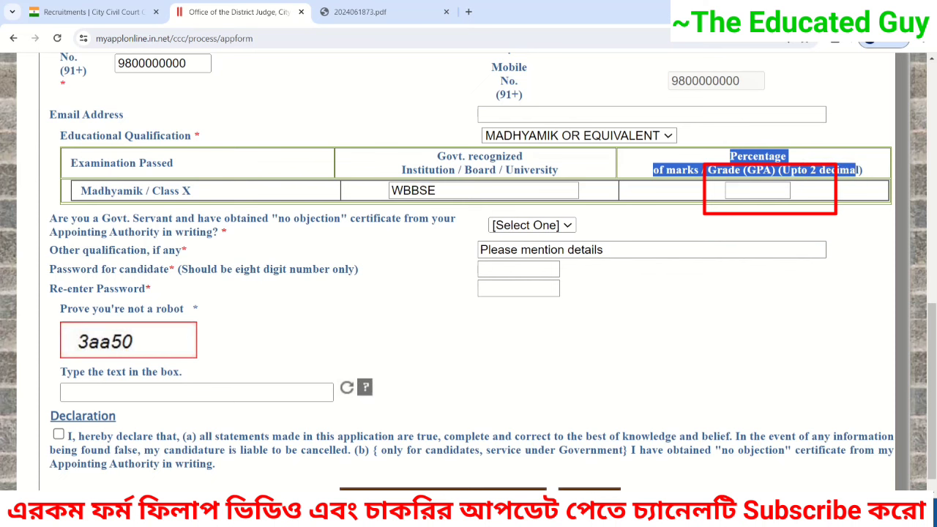
{"action": "left_click", "coordinate": [758, 191]}
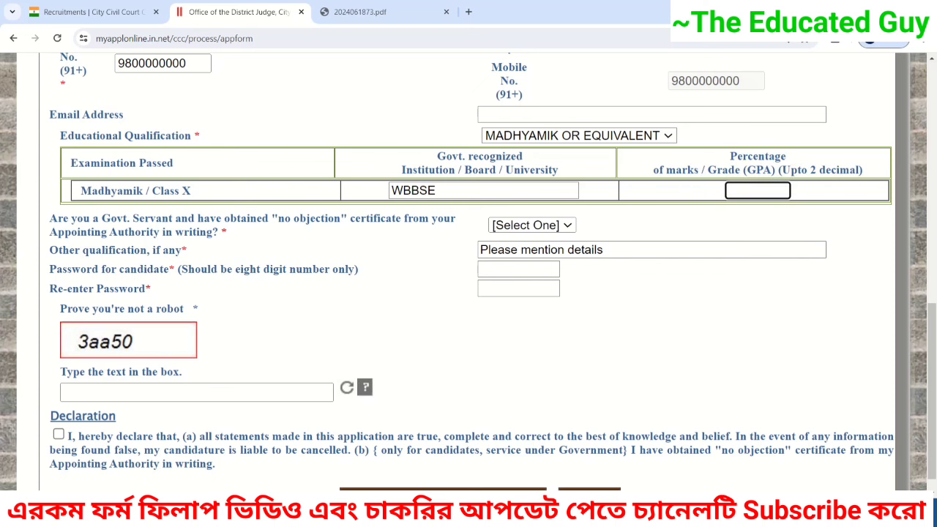
{"action": "type", "text": "52"}
Answer YES to the Govt. Servant "no objection" certificate question and look at the type of post options
{"action": "scroll", "coordinate": [469, 271], "scroll_direction": "down", "scroll_amount": 1}
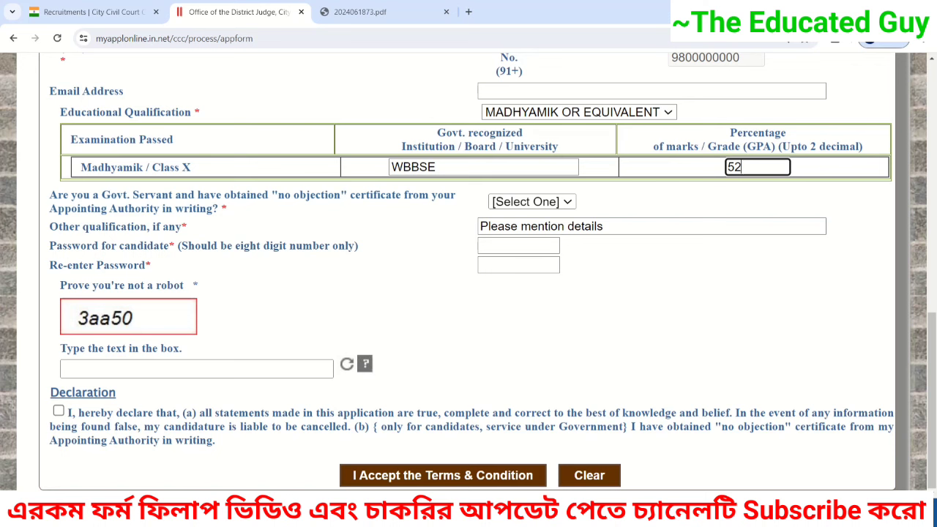
{"action": "left_click_drag", "start_coordinate": [57, 195], "coordinate": [454, 195]}
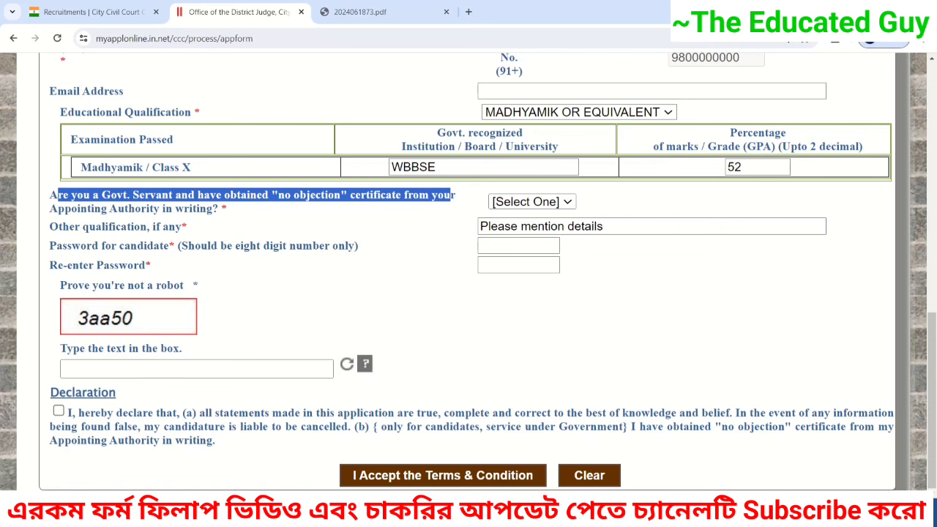
{"action": "left_click", "coordinate": [533, 202]}
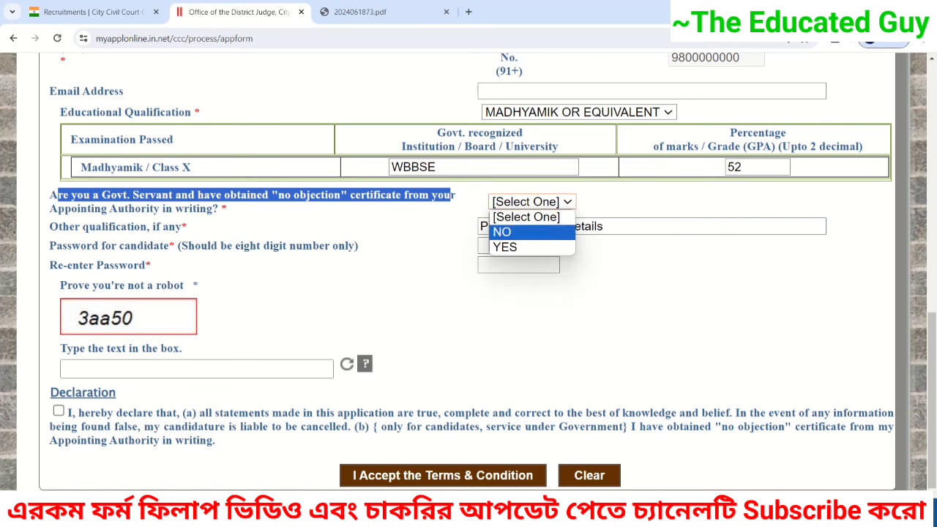
{"action": "left_click", "coordinate": [507, 247]}
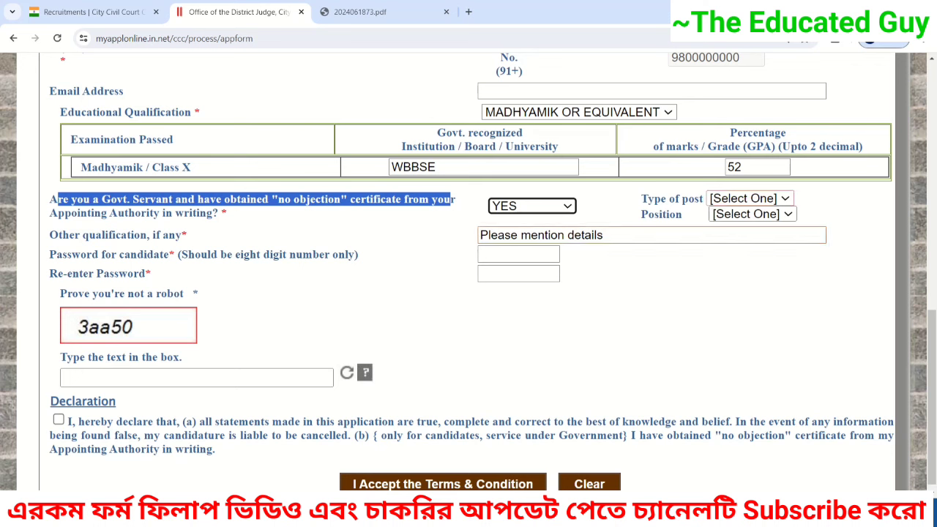
{"action": "left_click", "coordinate": [751, 200]}
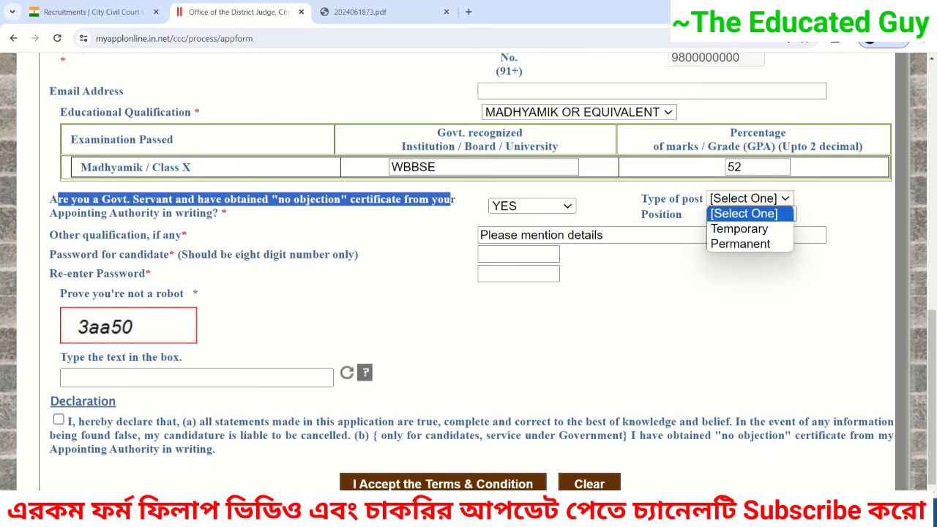
{"action": "left_click", "coordinate": [740, 297]}
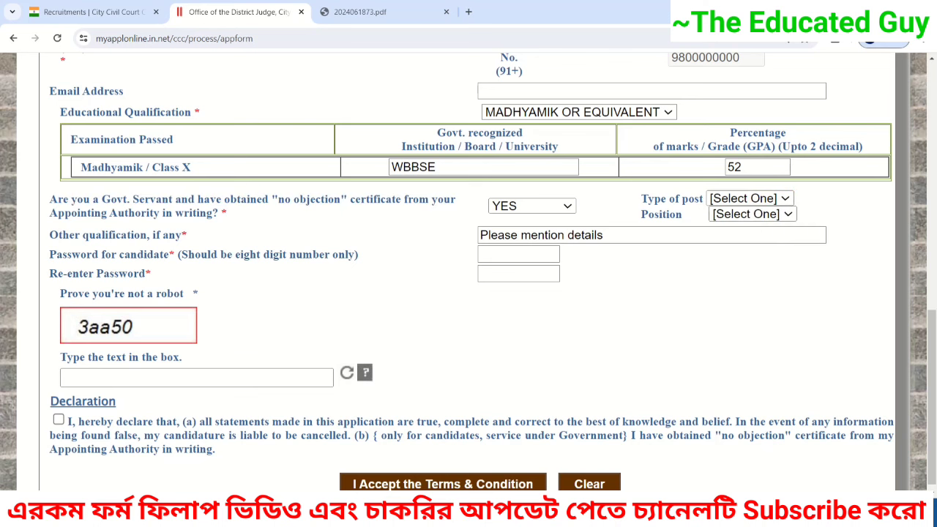
Set the Govt. Servant "no objection" certificate answer to NO and clear the placeholder text from the other qualification field
{"action": "left_click", "coordinate": [532, 207]}
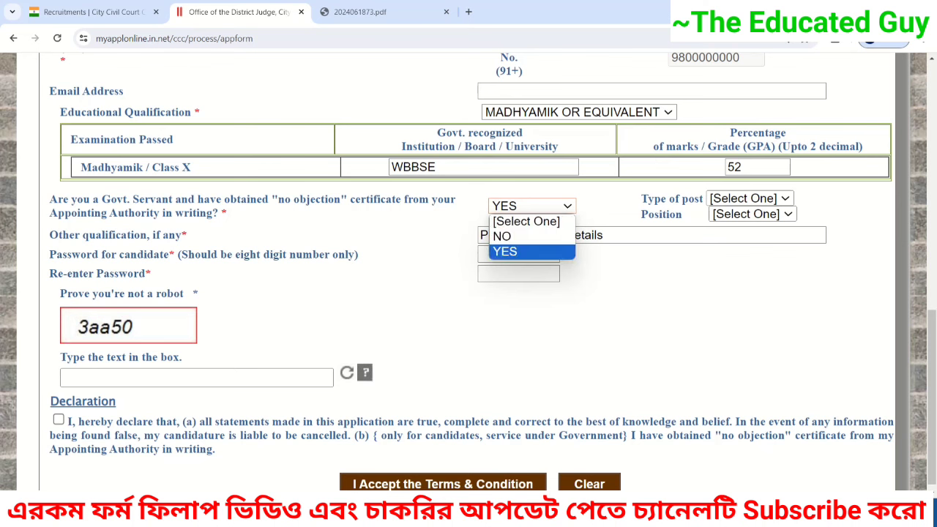
{"action": "left_click", "coordinate": [533, 236]}
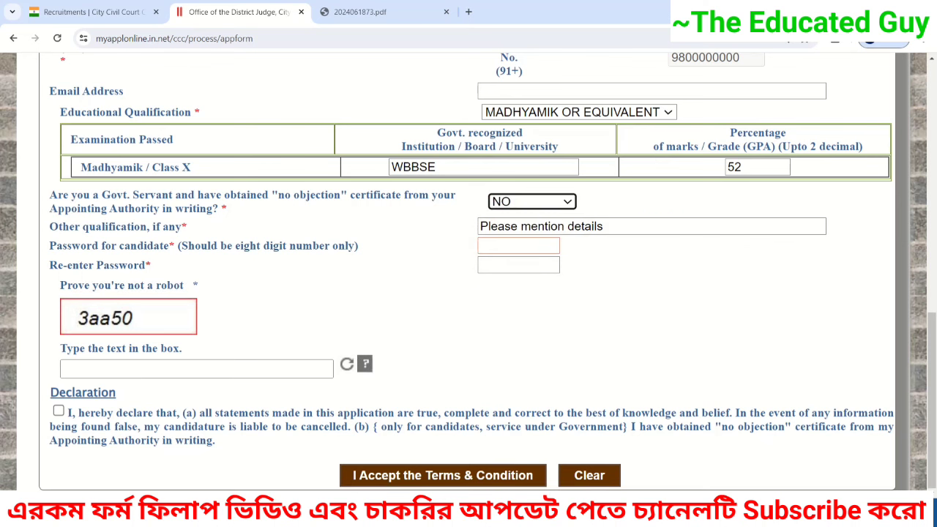
{"action": "left_click", "coordinate": [542, 227]}
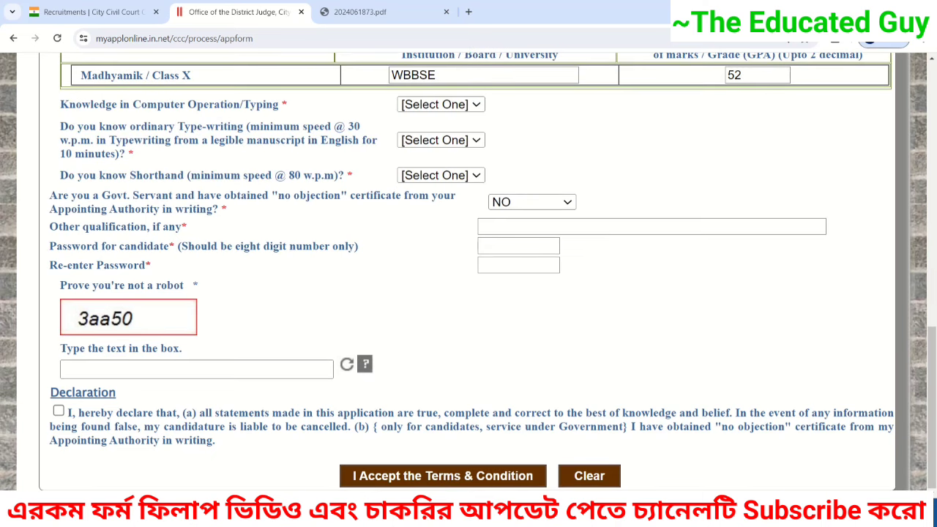
Set Knowledge in Computer Operation/Typing to YES and clear the placeholder from its details field
{"action": "left_click_drag", "start_coordinate": [60, 104], "coordinate": [288, 104]}
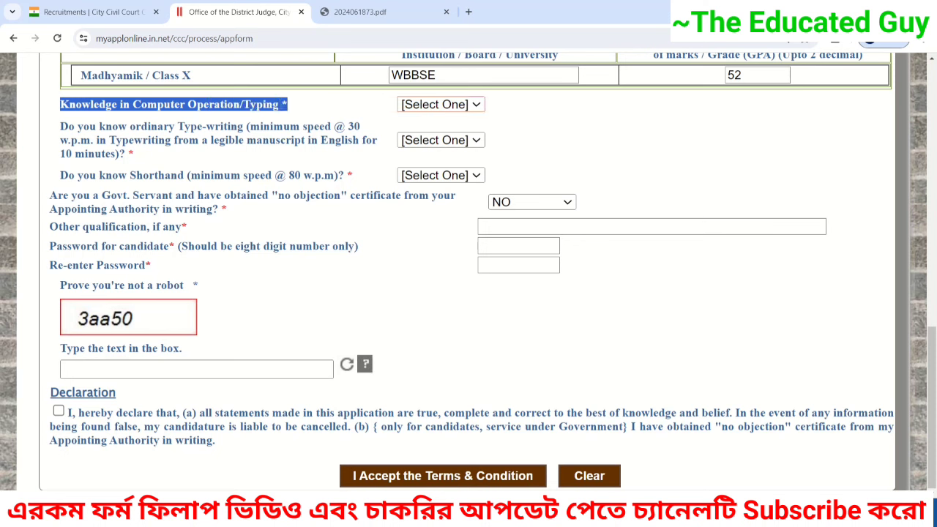
{"action": "left_click", "coordinate": [441, 105]}
{"action": "key", "text": "Down"}
{"action": "key", "text": "Down"}
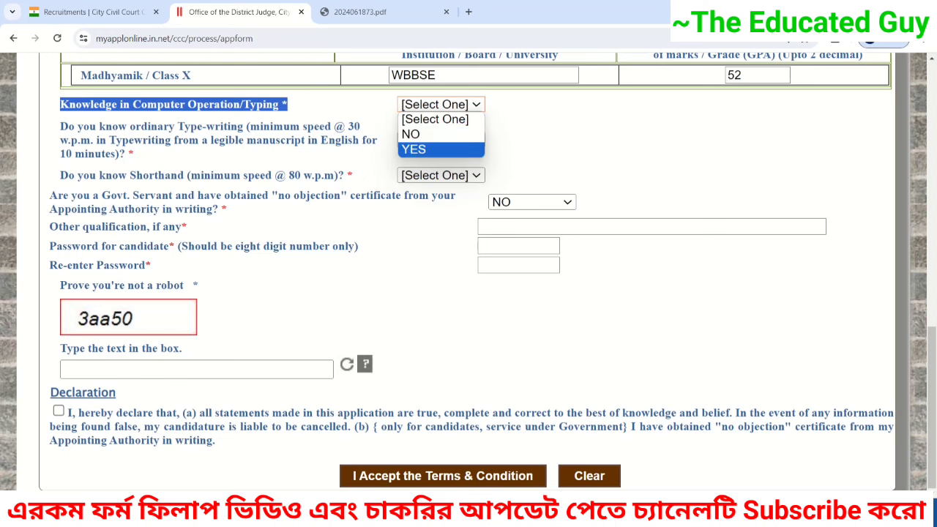
{"action": "key", "text": "Return"}
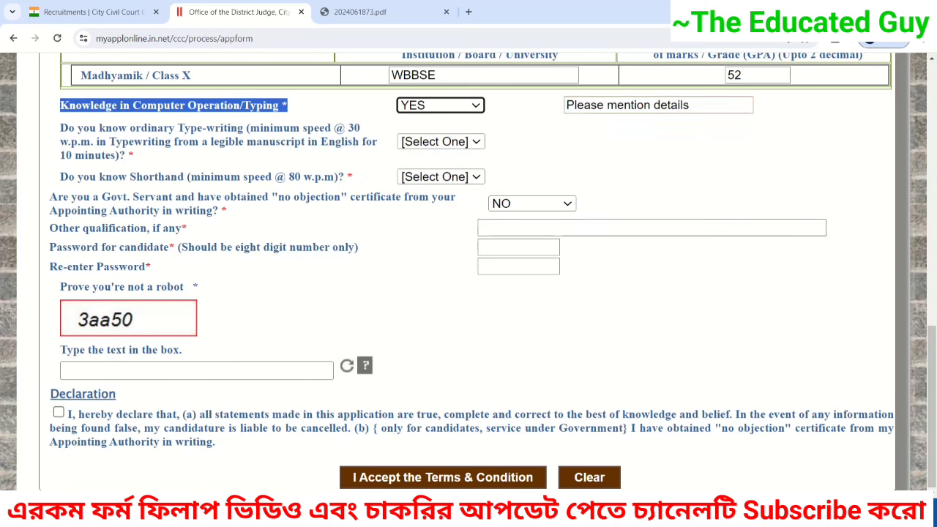
{"action": "key", "text": "Tab"}
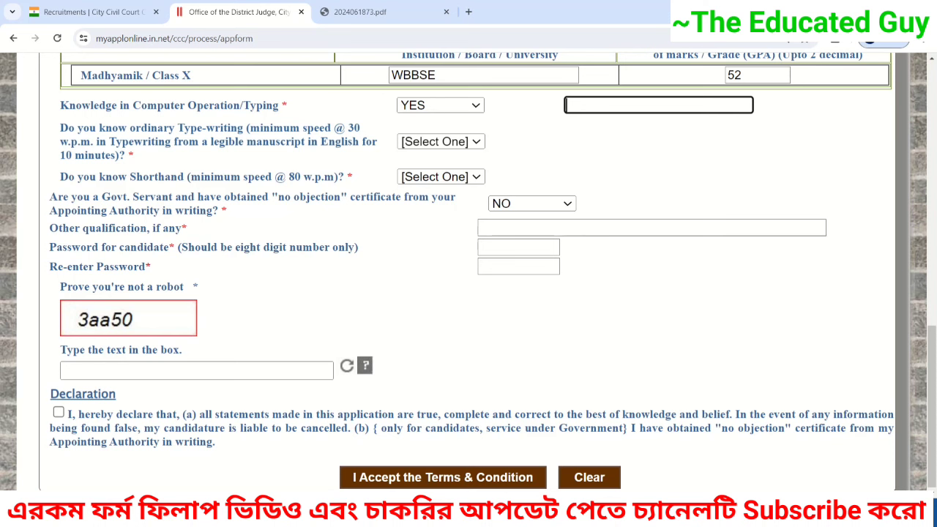
Answer YES to knowing ordinary typewriting at 30 w.p.m. and clear the placeholder from its details field
{"action": "left_click_drag", "start_coordinate": [78, 128], "coordinate": [302, 141]}
{"action": "left_click_drag", "start_coordinate": [311, 142], "coordinate": [377, 141]}
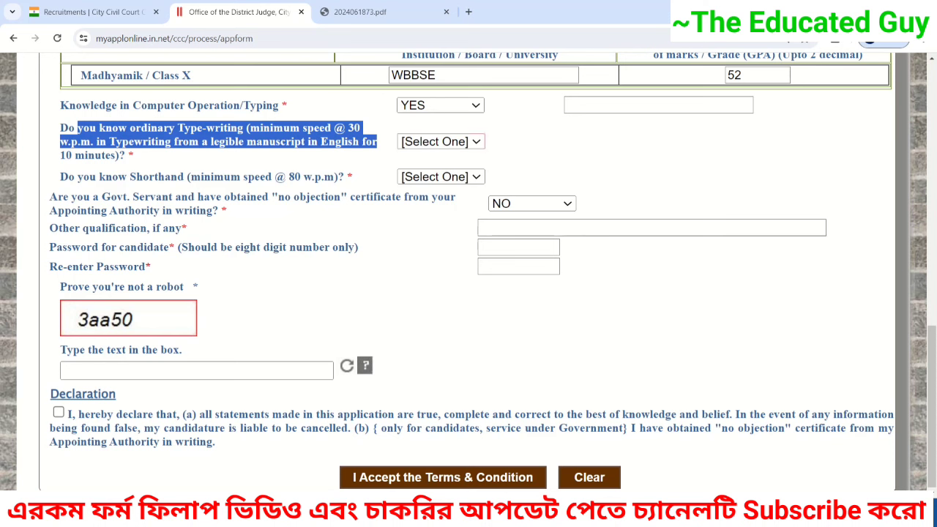
{"action": "left_click", "coordinate": [440, 142]}
{"action": "left_click", "coordinate": [429, 184]}
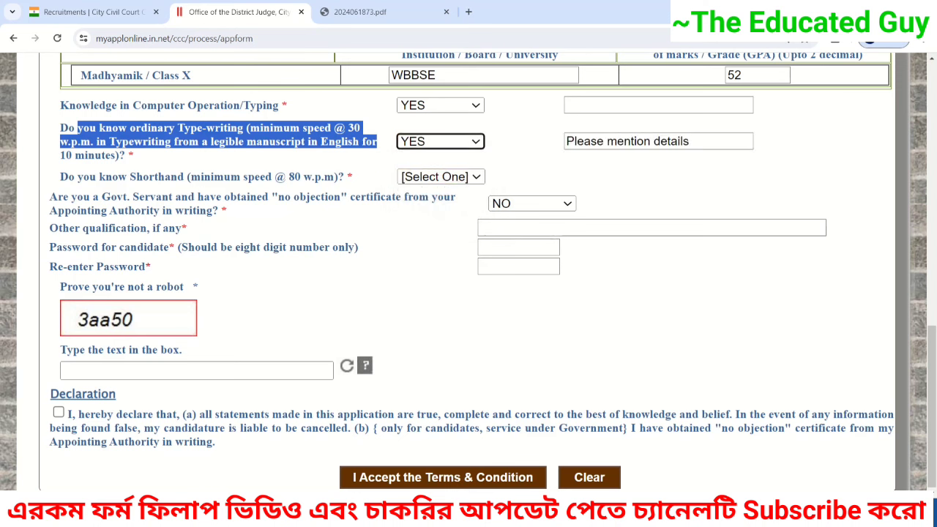
{"action": "left_click", "coordinate": [630, 142]}
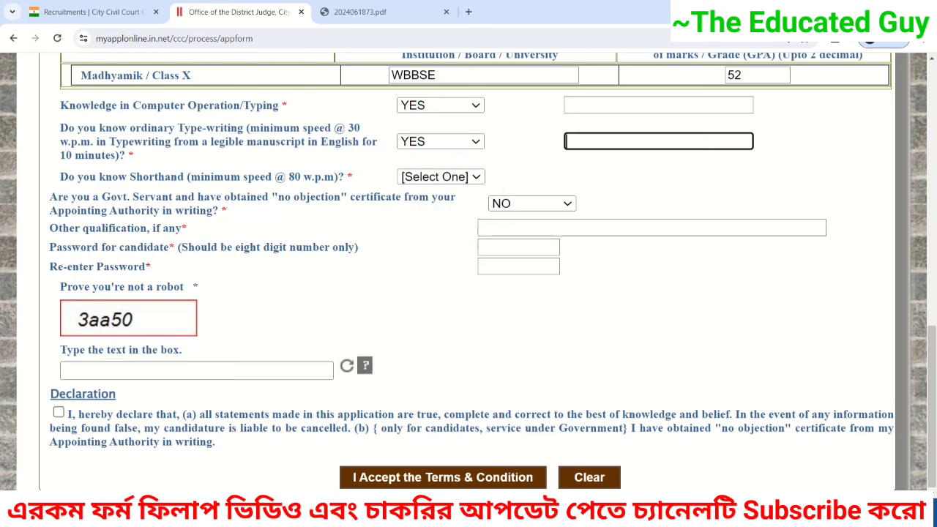
Answer YES to knowing Shorthand at 80 w.p.m. and clear the placeholder from its details field
{"action": "left_click_drag", "start_coordinate": [67, 177], "coordinate": [338, 176]}
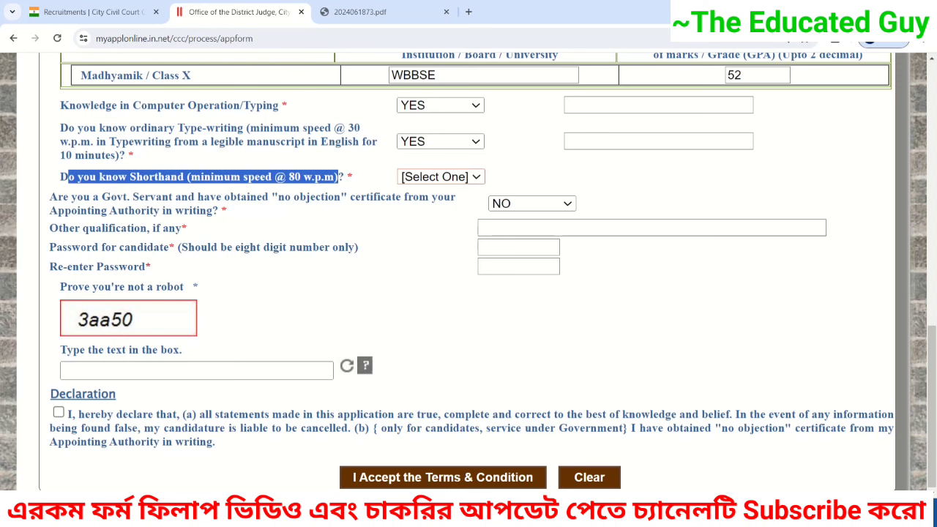
{"action": "left_click", "coordinate": [441, 177]}
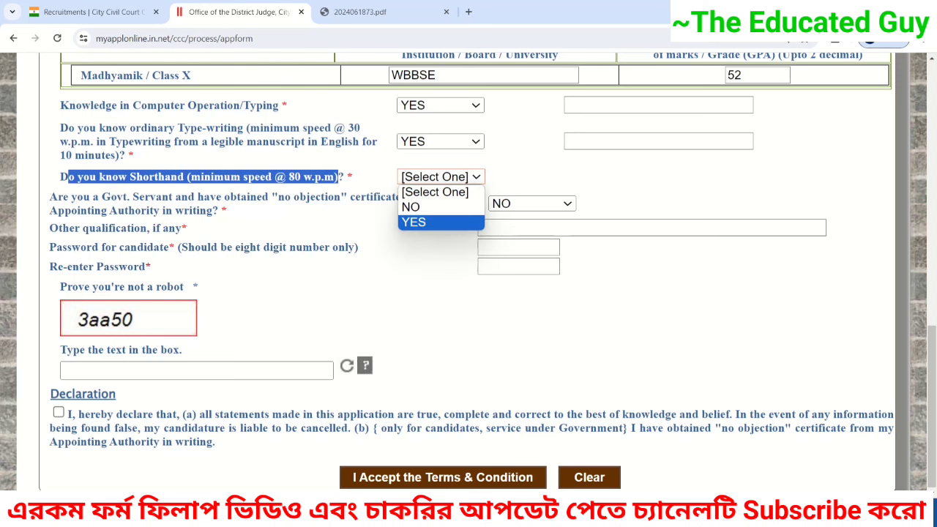
{"action": "left_click", "coordinate": [414, 222]}
{"action": "left_click", "coordinate": [659, 178]}
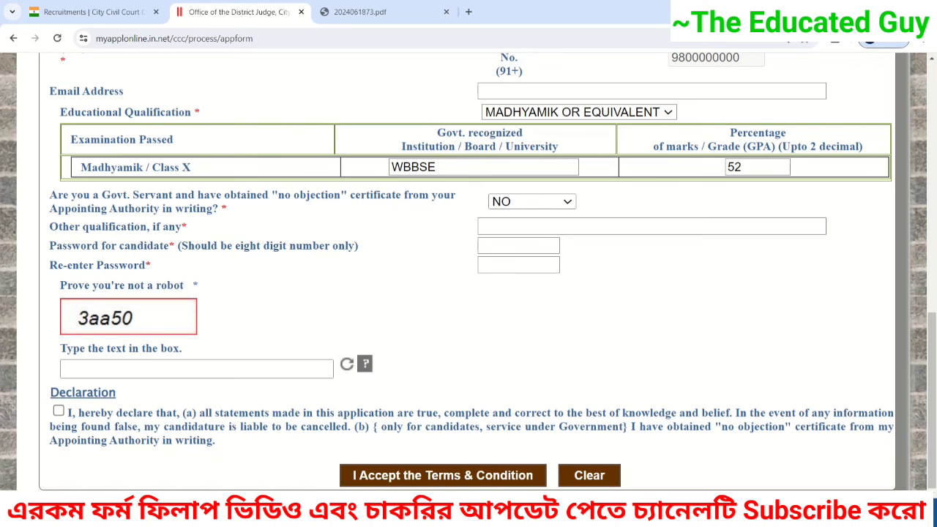
Enter NO as the other qualification
{"action": "left_click_drag", "start_coordinate": [50, 227], "coordinate": [181, 227]}
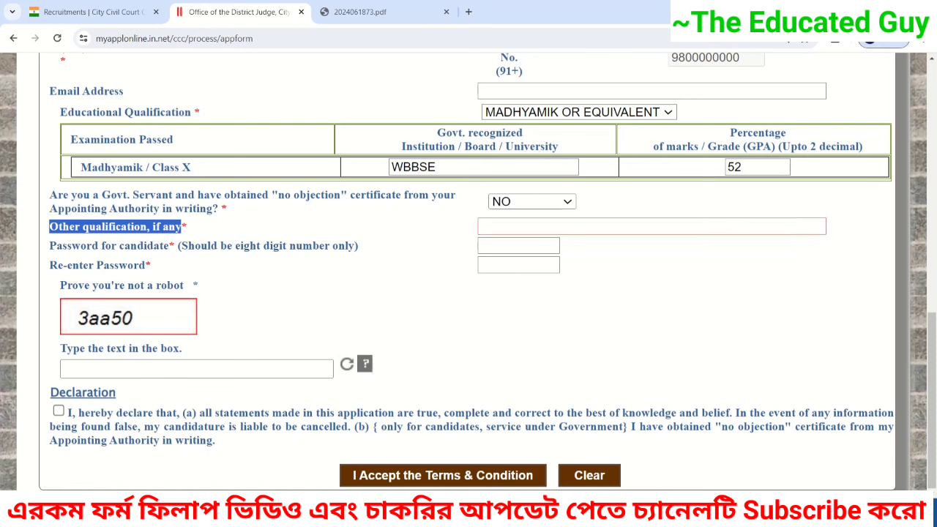
{"action": "left_click", "coordinate": [571, 226]}
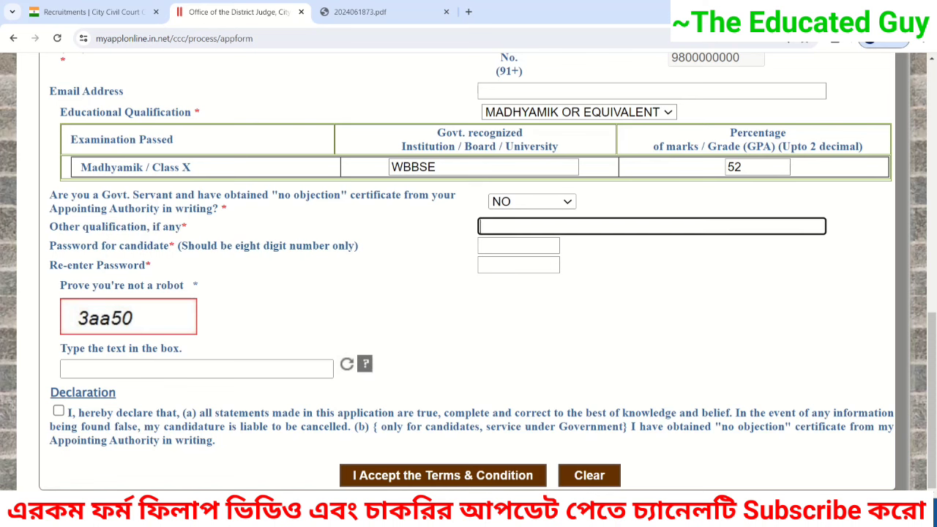
{"action": "type", "text": "NO"}
Go through the candidate password field, its re-entry field and the robot-check text box
{"action": "left_click_drag", "start_coordinate": [56, 246], "coordinate": [356, 246]}
{"action": "left_click", "coordinate": [519, 246]}
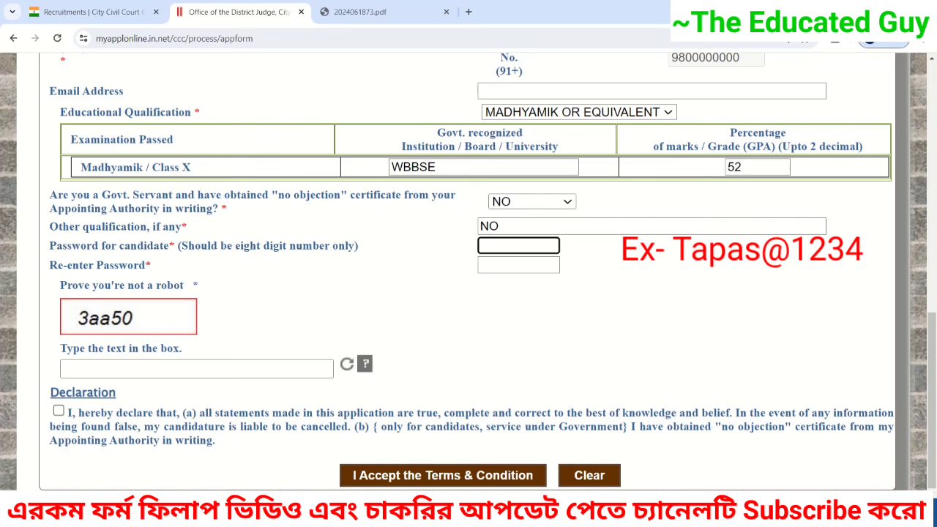
{"action": "left_click_drag", "start_coordinate": [50, 265], "coordinate": [152, 266]}
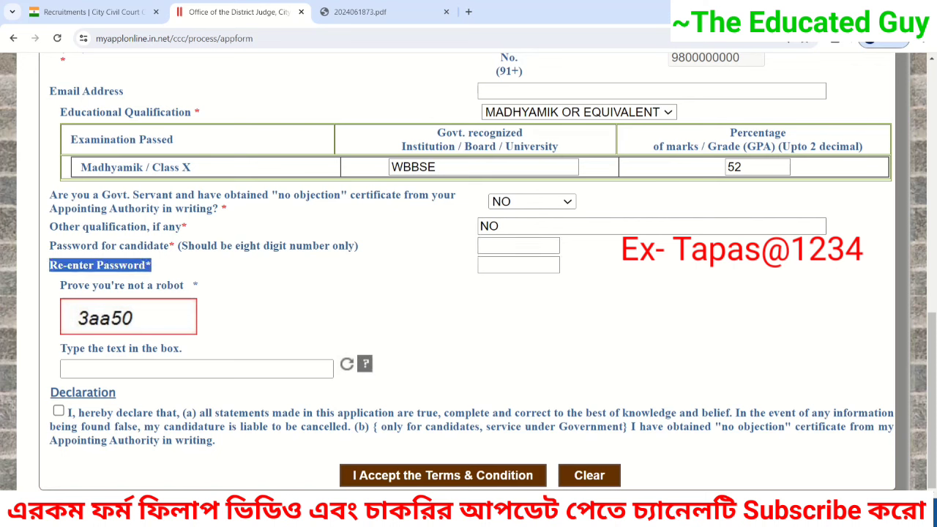
{"action": "left_click", "coordinate": [518, 265]}
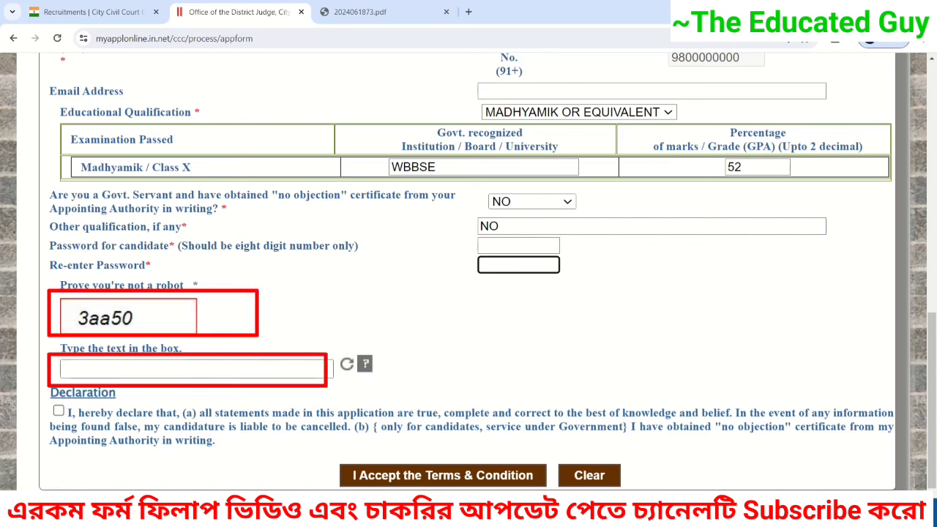
{"action": "left_click", "coordinate": [196, 369]}
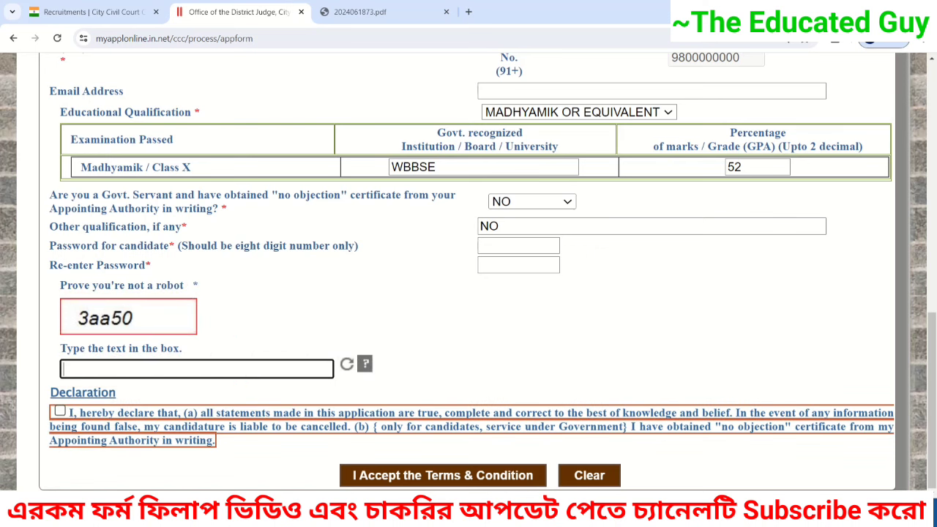
Agree to the declaration, accept the terms and conditions, and proceed with the previewed application
{"action": "left_click", "coordinate": [60, 411]}
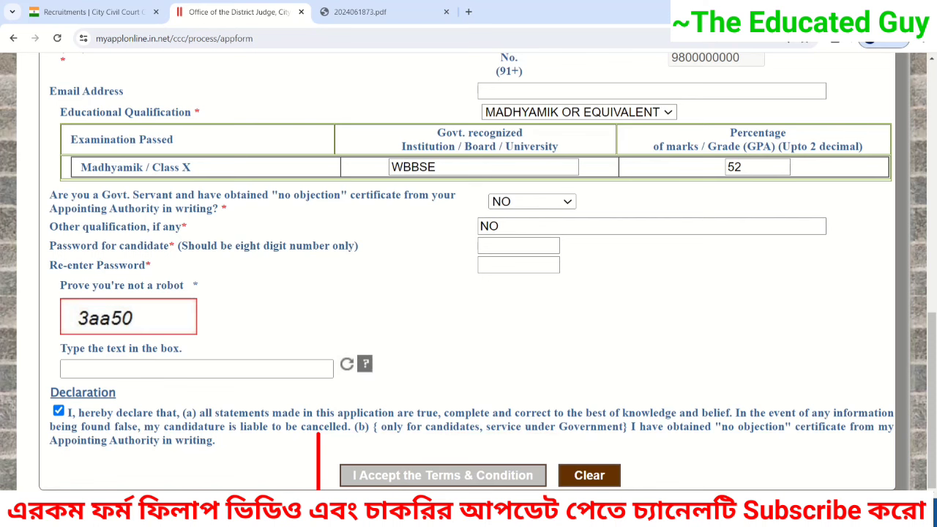
{"action": "left_click", "coordinate": [443, 476]}
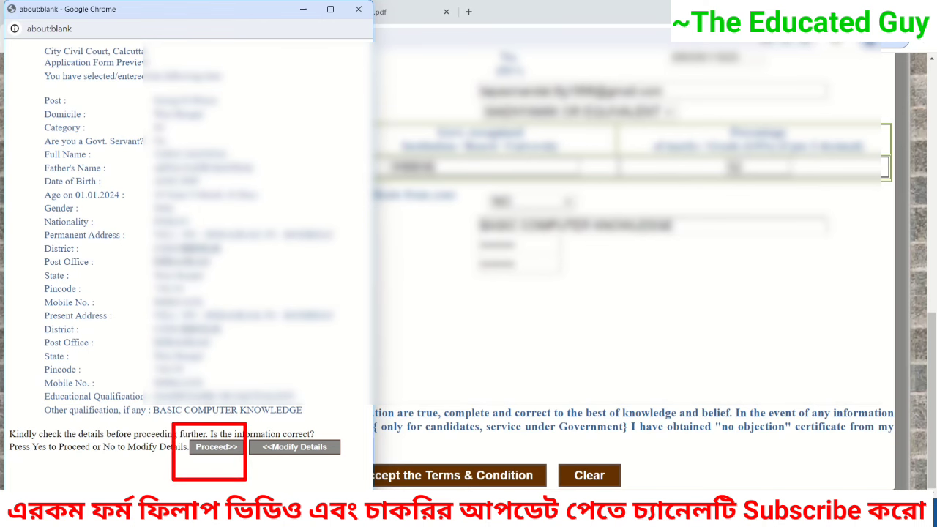
{"action": "left_click", "coordinate": [217, 448]}
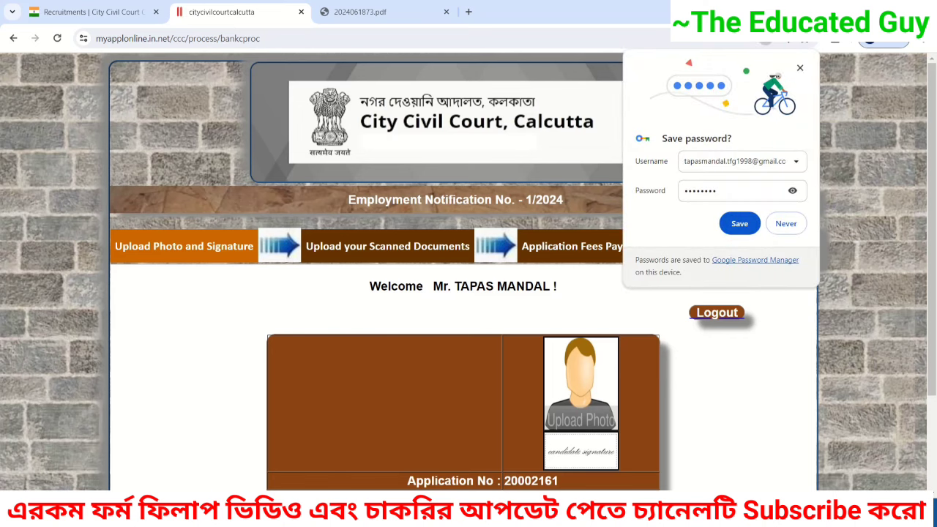
Decline saving the password in the browser and review the application stages and the applicant's summary details
{"action": "left_click", "coordinate": [787, 224]}
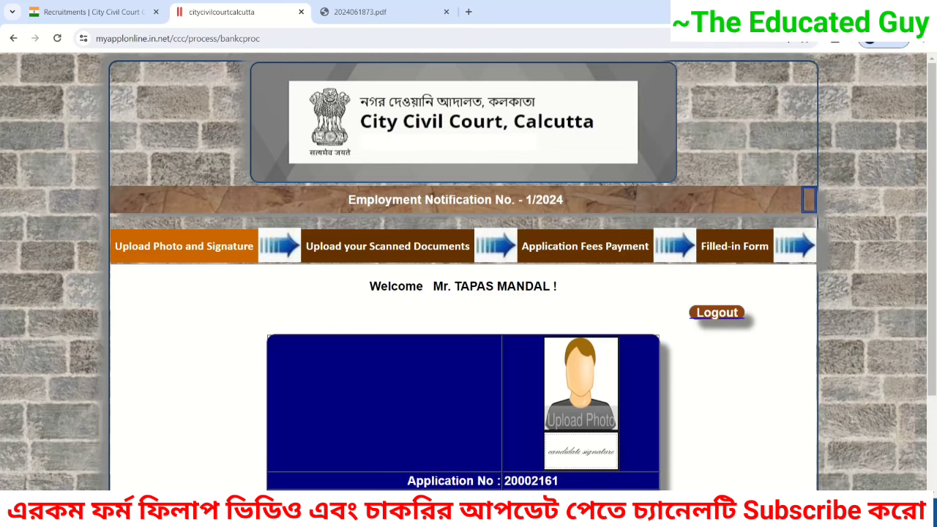
{"action": "scroll", "coordinate": [469, 273], "scroll_direction": "down", "scroll_amount": 2}
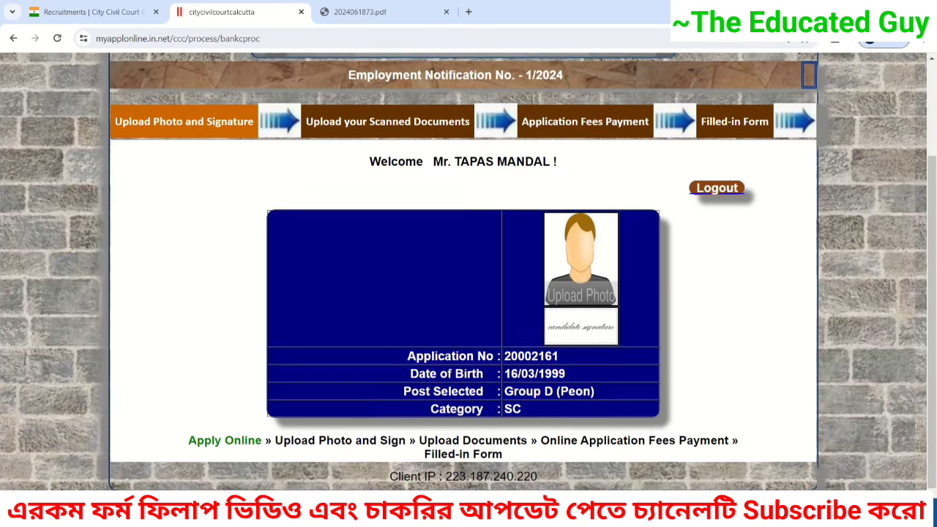
{"action": "scroll", "coordinate": [468, 272], "scroll_direction": "up", "scroll_amount": 1}
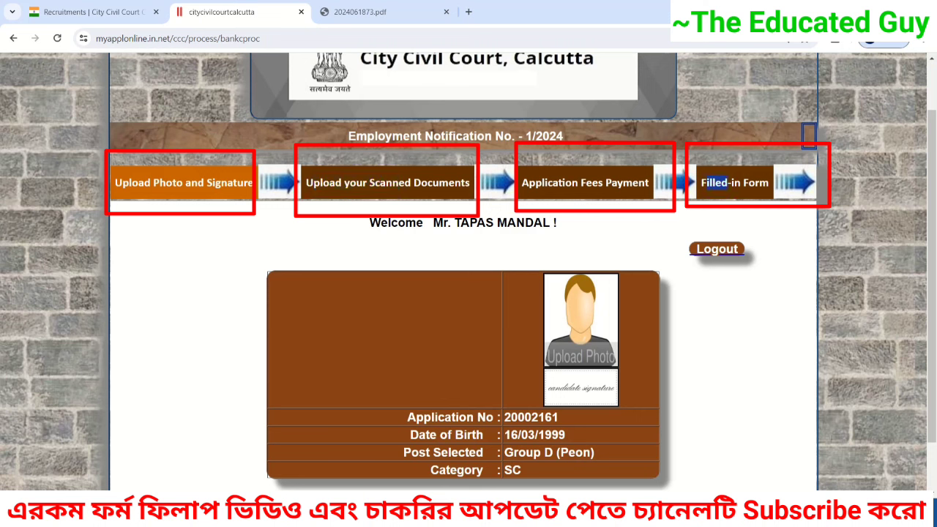
{"action": "scroll", "coordinate": [469, 273], "scroll_direction": "down", "scroll_amount": 1}
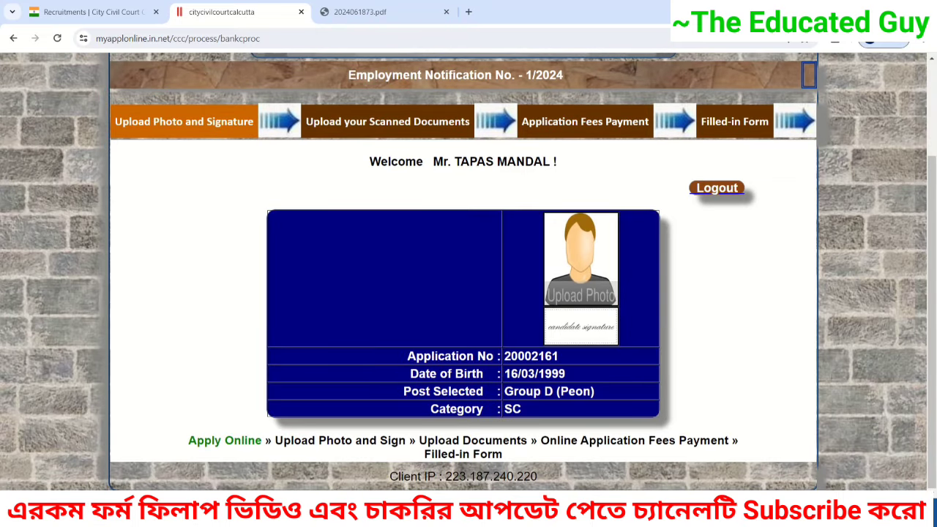
{"action": "left_click_drag", "start_coordinate": [408, 357], "coordinate": [570, 375]}
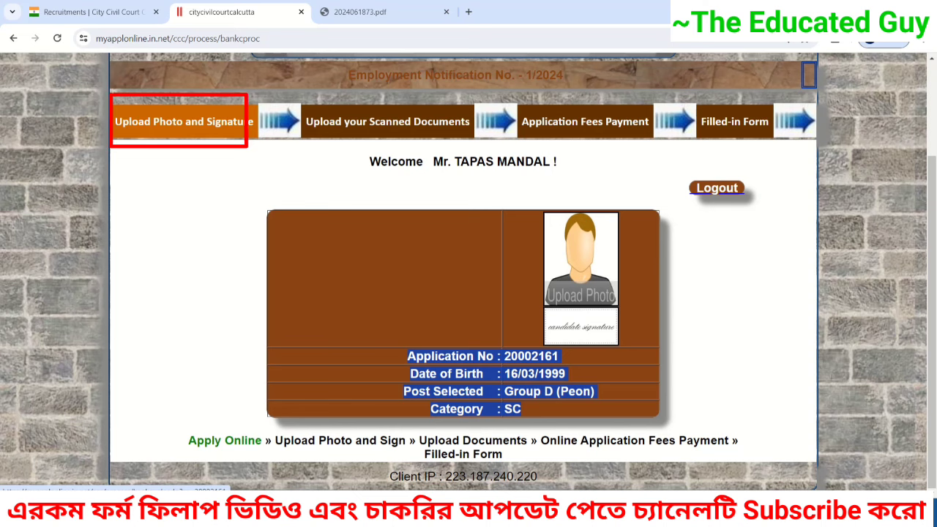
Open the photo and signature upload page and check the upload status of the passport photo
{"action": "left_click", "coordinate": [184, 121]}
{"action": "scroll", "coordinate": [469, 271], "scroll_direction": "down", "scroll_amount": 3}
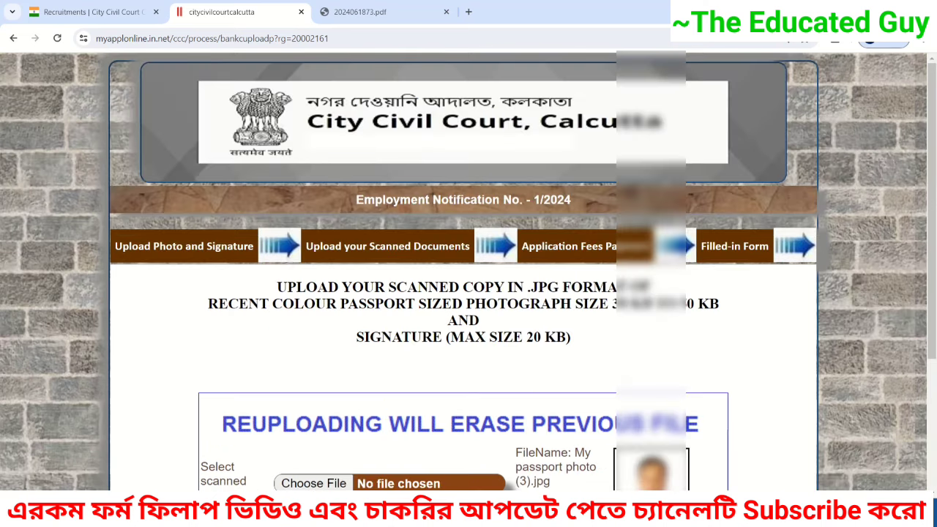
{"action": "scroll", "coordinate": [469, 293], "scroll_direction": "down", "scroll_amount": 3}
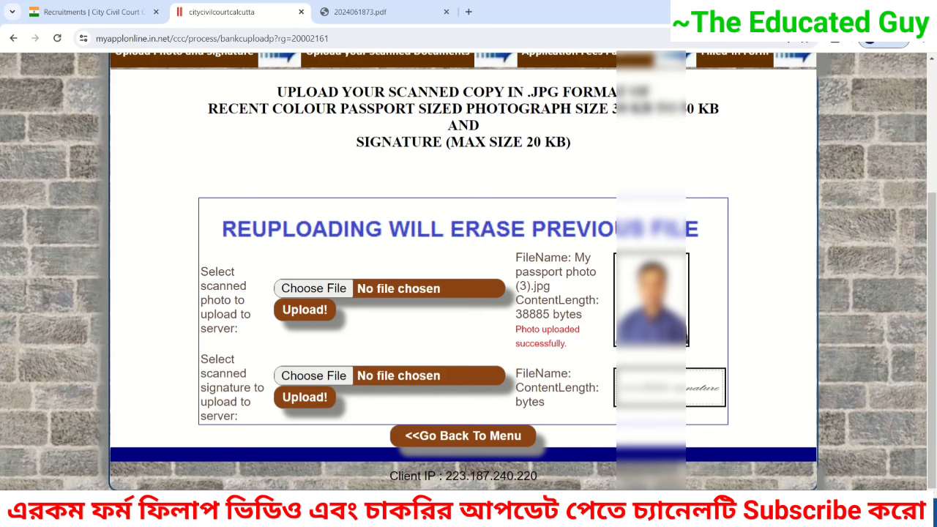
{"action": "left_click_drag", "start_coordinate": [521, 329], "coordinate": [567, 344]}
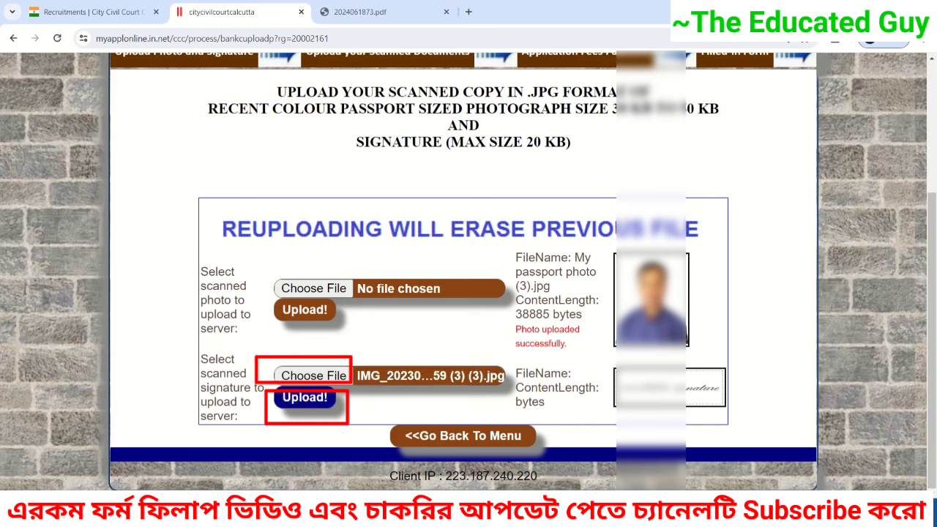
Upload IMG_20230914_125859 (3) (3).jpg as the scanned signature and return to the application menu
{"action": "left_click", "coordinate": [305, 397]}
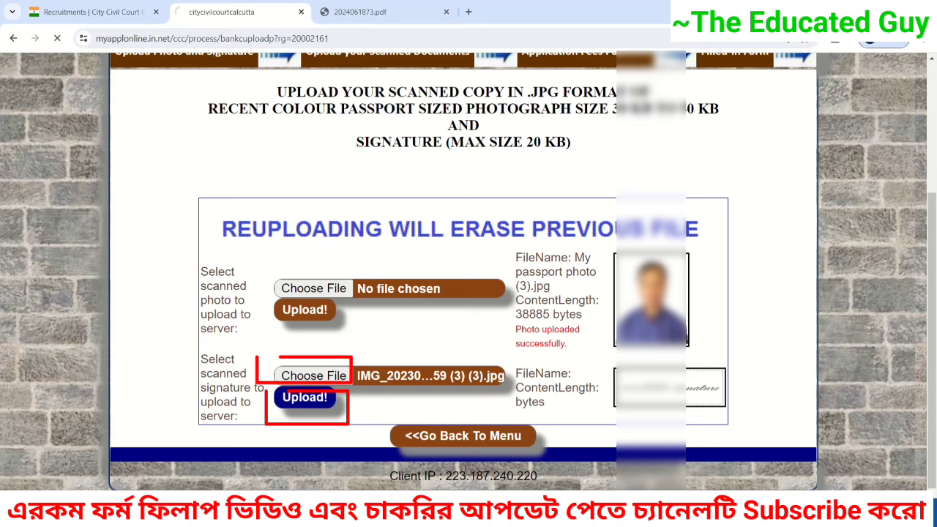
{"action": "scroll", "coordinate": [469, 271], "scroll_direction": "down", "scroll_amount": 3}
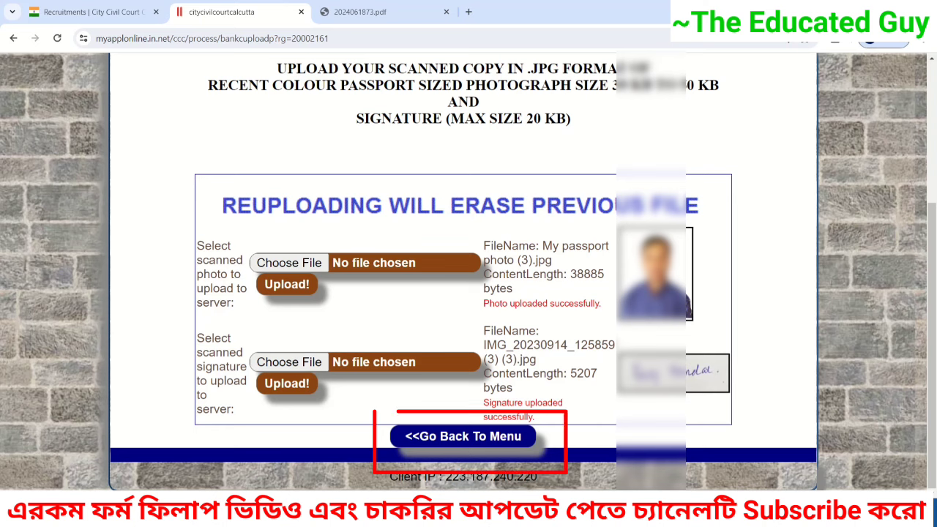
{"action": "left_click", "coordinate": [463, 437]}
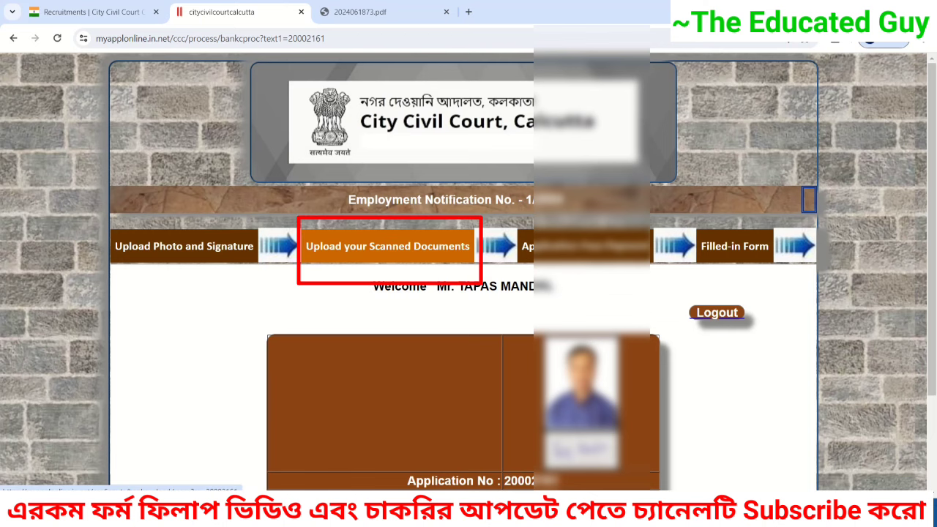
Open the scanned documents upload page and review the file format, size limit and the three required proofs
{"action": "left_click", "coordinate": [387, 247]}
{"action": "scroll", "coordinate": [463, 271], "scroll_direction": "down", "scroll_amount": 2}
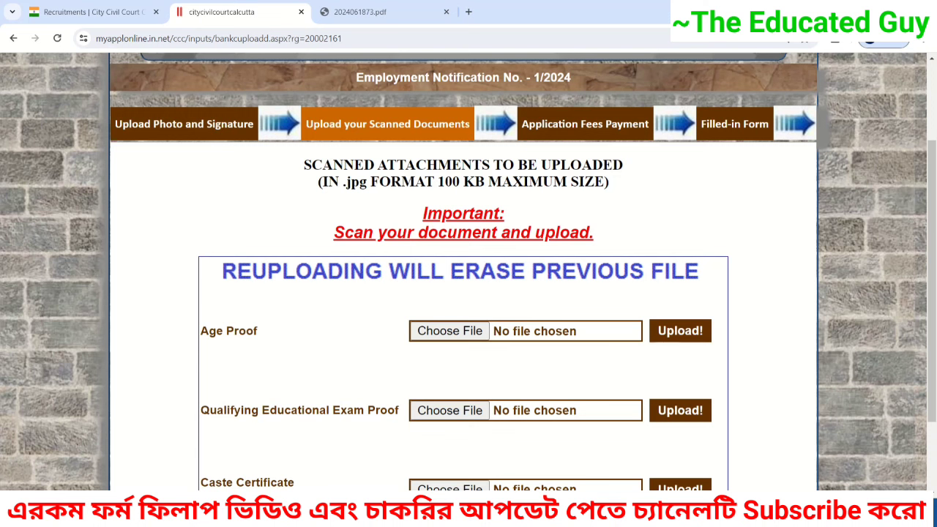
{"action": "left_click_drag", "start_coordinate": [312, 164], "coordinate": [609, 181]}
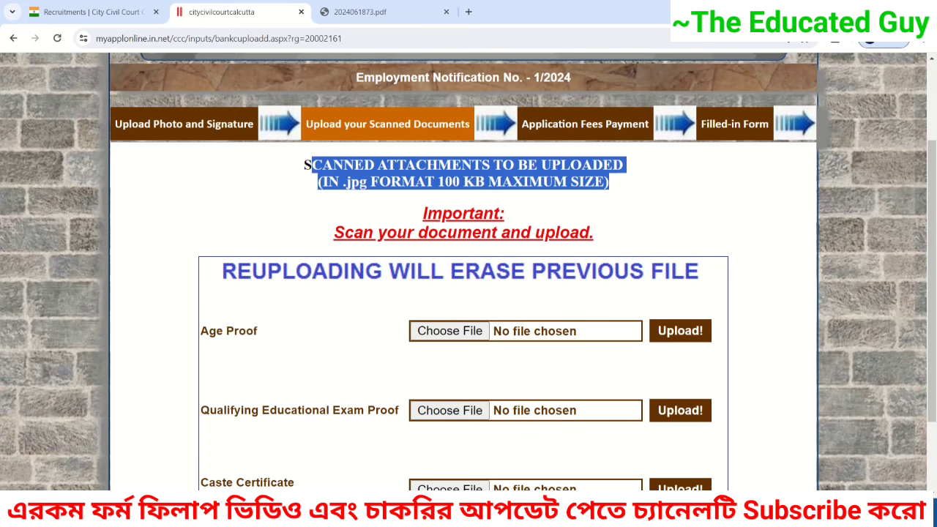
{"action": "scroll", "coordinate": [469, 272], "scroll_direction": "down", "scroll_amount": 3}
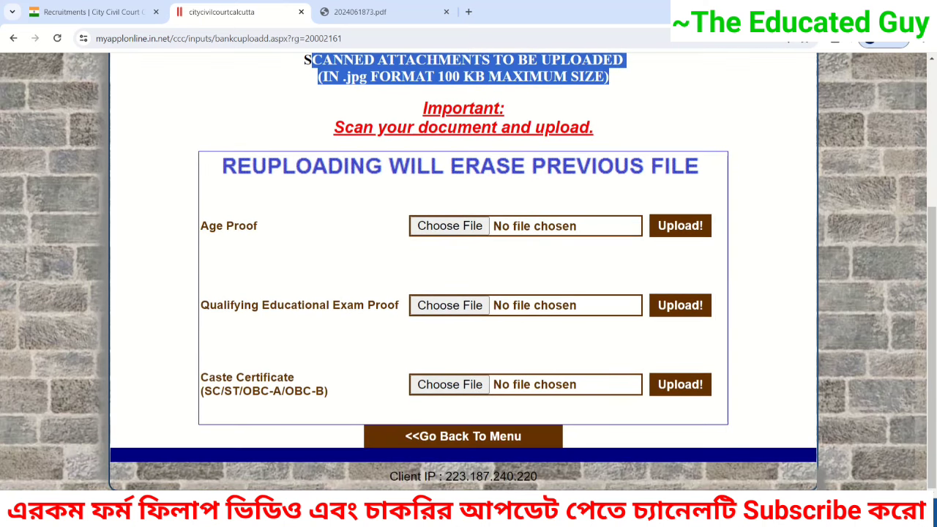
{"action": "left_click_drag", "start_coordinate": [201, 227], "coordinate": [258, 226]}
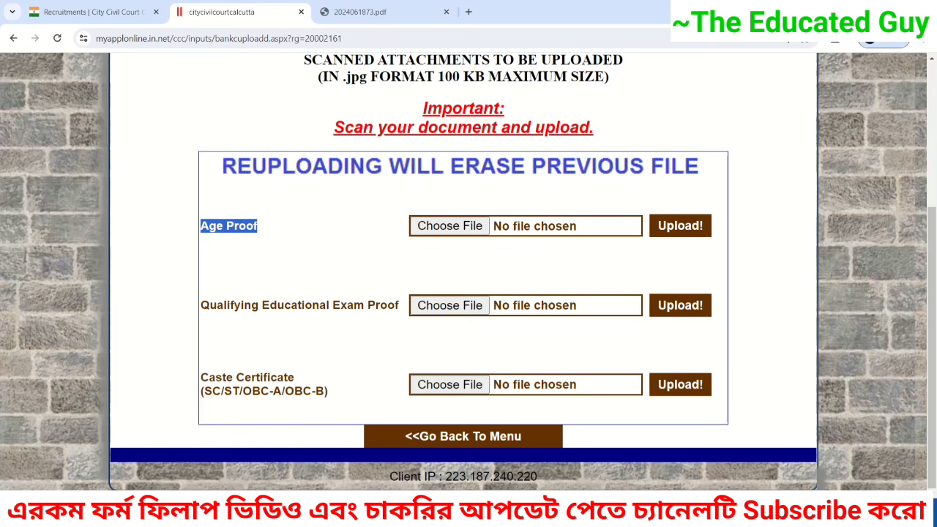
{"action": "left_click_drag", "start_coordinate": [210, 305], "coordinate": [396, 305]}
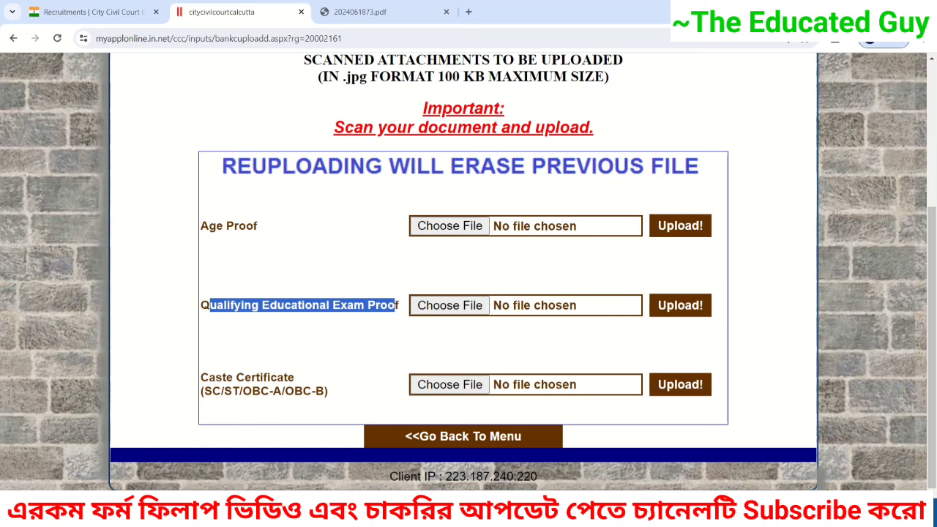
{"action": "left_click_drag", "start_coordinate": [200, 378], "coordinate": [328, 391]}
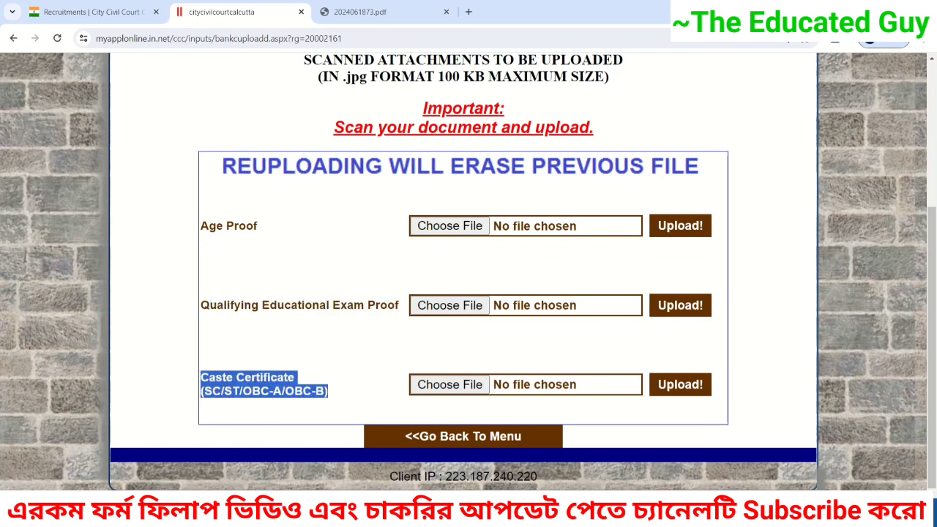
{"action": "left_click", "coordinate": [341, 392]}
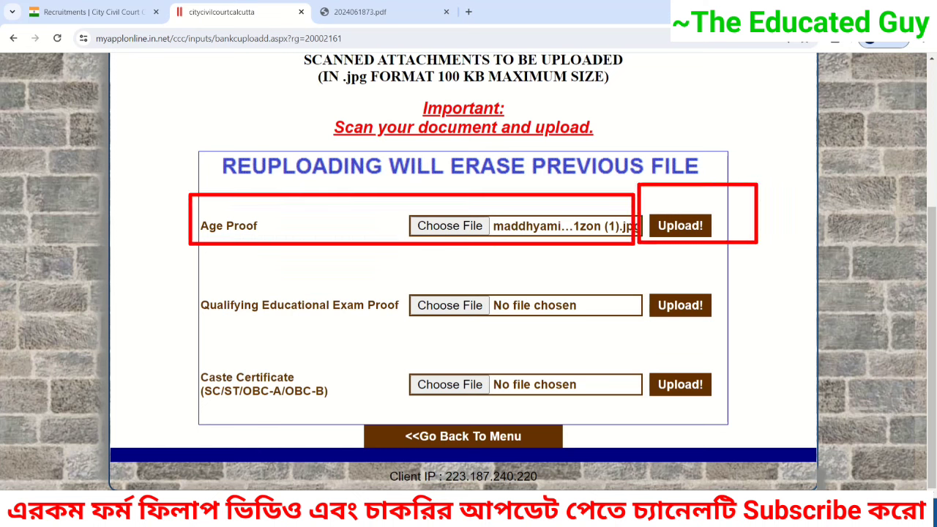
Upload the chosen Madhyamik .jpg file as the age proof and review the remaining exam proof and caste certificate rows
{"action": "left_click", "coordinate": [680, 225]}
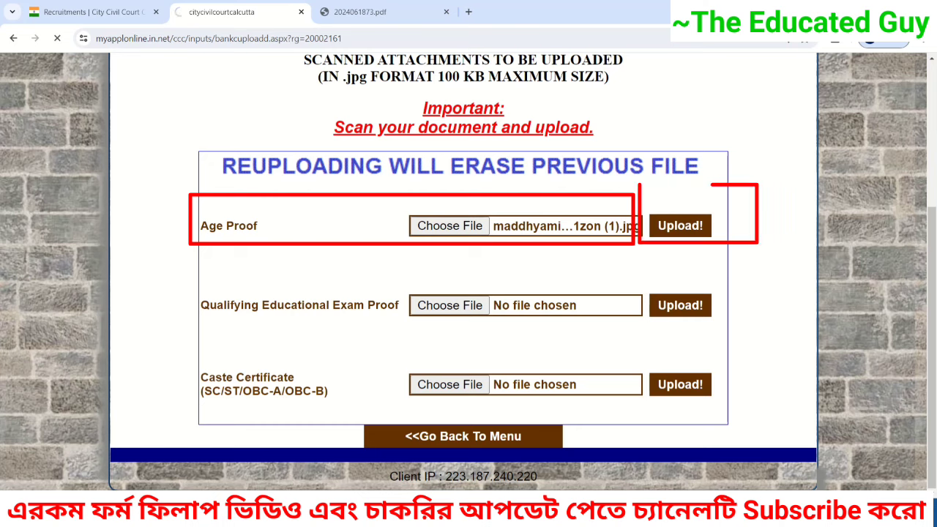
{"action": "scroll", "coordinate": [469, 273], "scroll_direction": "down", "scroll_amount": 3}
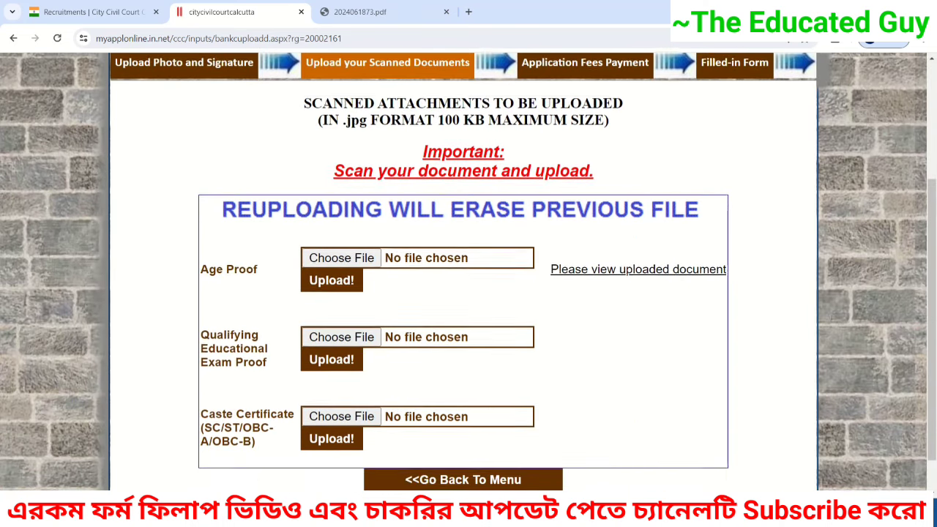
{"action": "scroll", "coordinate": [469, 271], "scroll_direction": "down", "scroll_amount": 1}
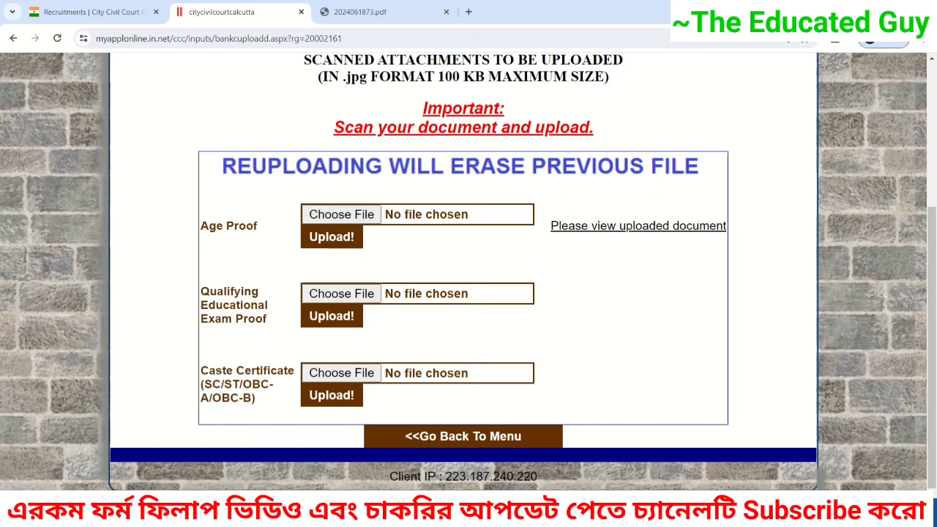
{"action": "mouse_move", "coordinate": [210, 292]}
{"action": "left_mouse_down"}
{"action": "mouse_move", "coordinate": [236, 372]}
{"action": "mouse_move", "coordinate": [256, 399]}
{"action": "mouse_move", "coordinate": [381, 404]}
{"action": "left_mouse_up"}
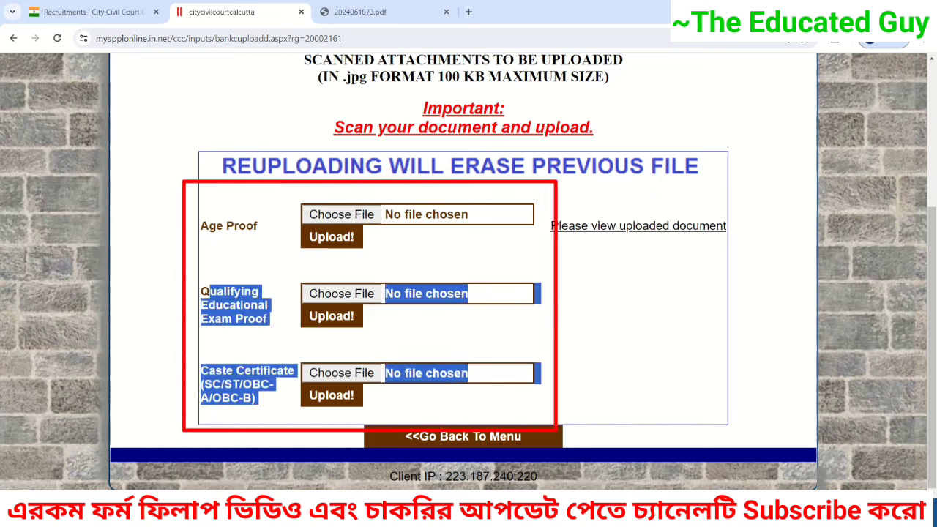
{"action": "left_click", "coordinate": [410, 403]}
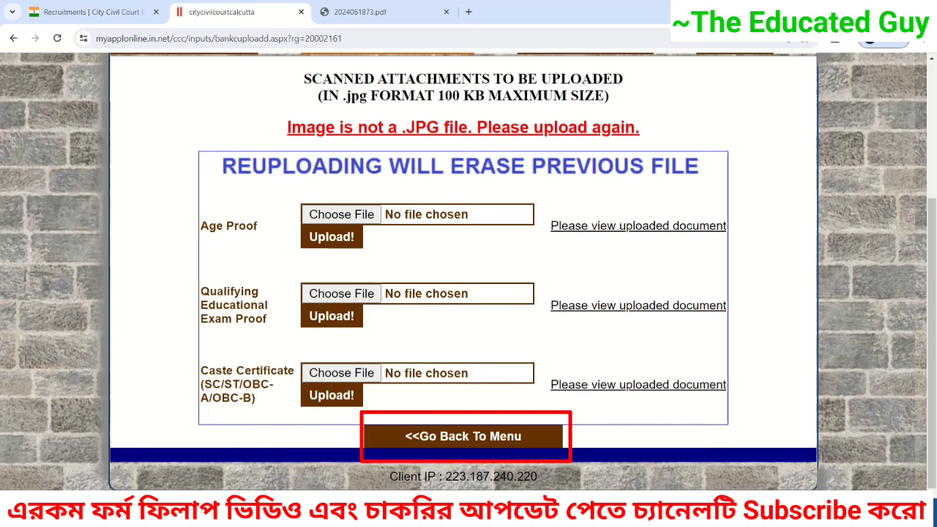
Return to the application menu, open the application fees payment page and accept its terms and conditions
{"action": "left_click", "coordinate": [464, 436]}
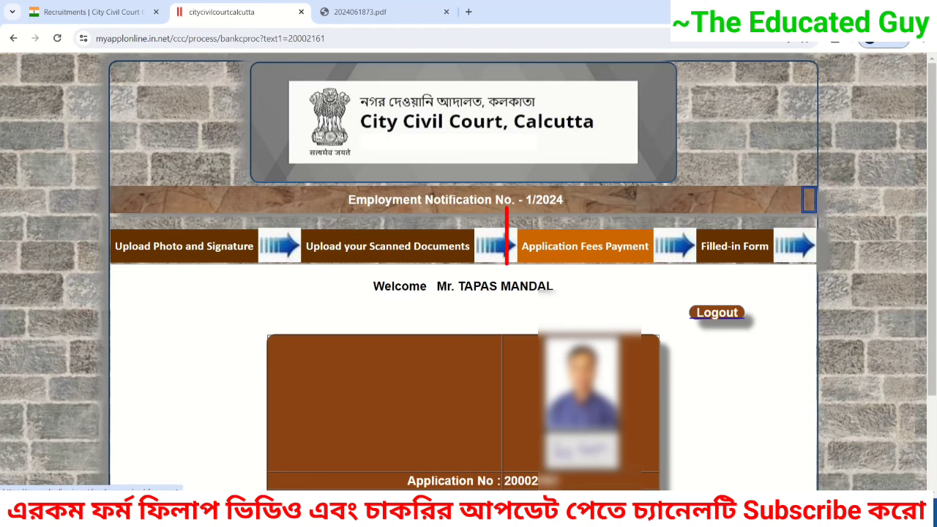
{"action": "left_click", "coordinate": [585, 246]}
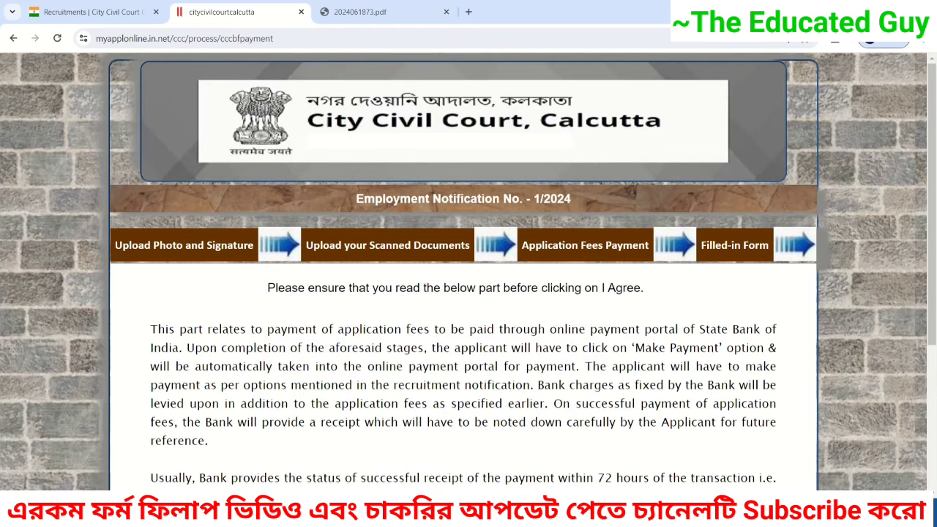
{"action": "scroll", "coordinate": [468, 272], "scroll_direction": "down", "scroll_amount": 3}
{"action": "scroll", "coordinate": [469, 272], "scroll_direction": "down", "scroll_amount": 1}
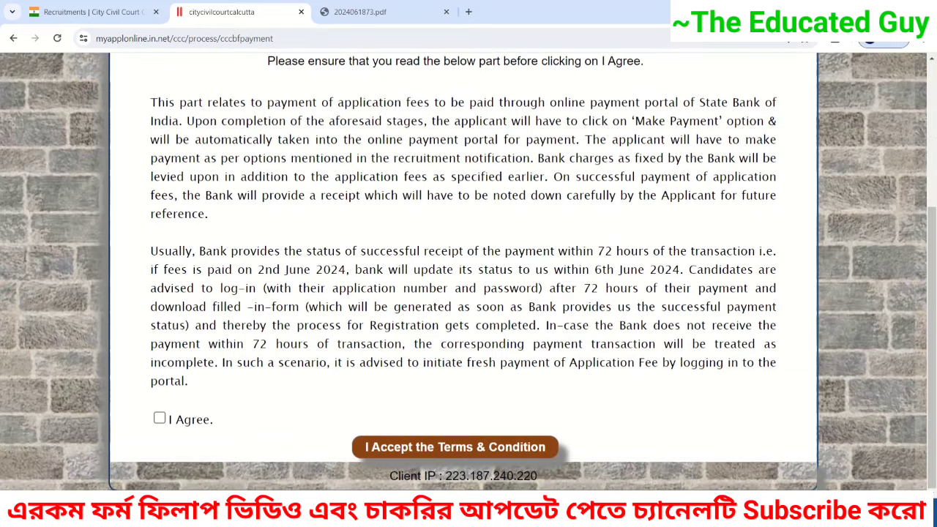
{"action": "left_click", "coordinate": [160, 419]}
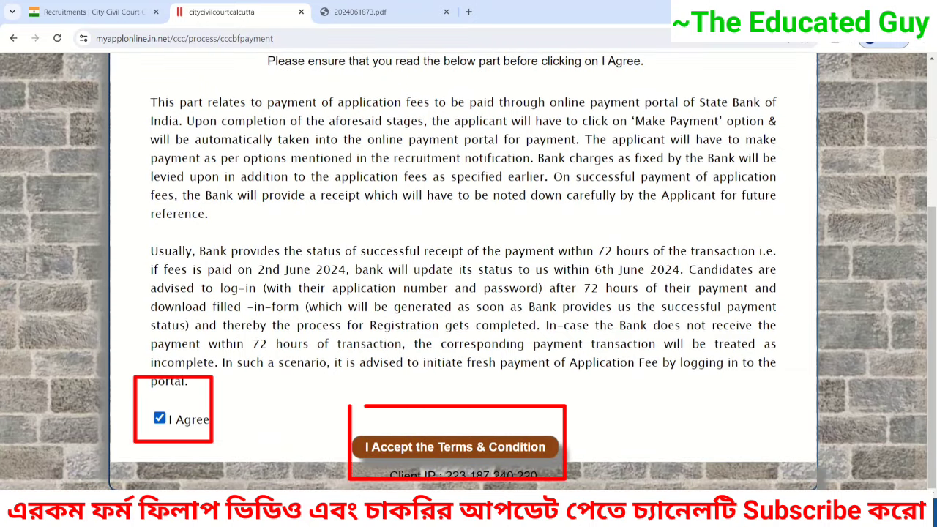
{"action": "left_click", "coordinate": [456, 447]}
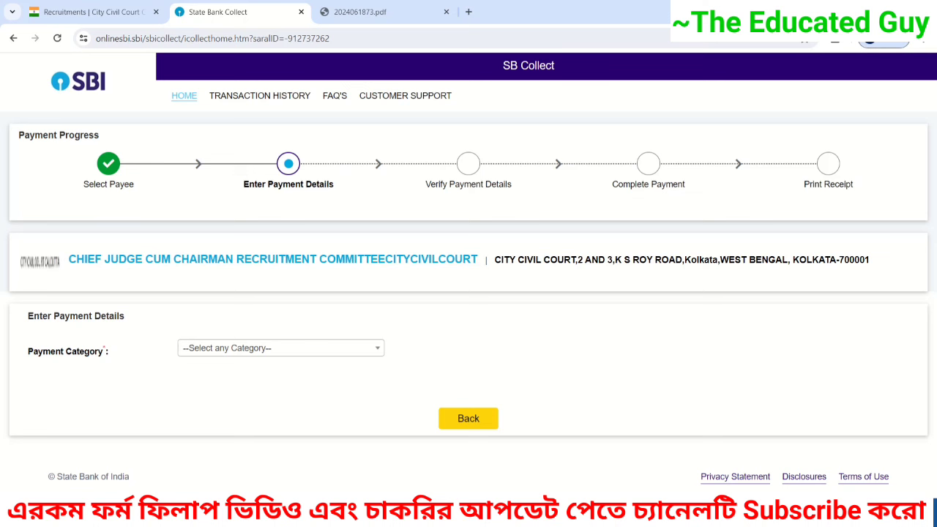
Set the payment category to GROUP D (PEON) (SC AND EWS)
{"action": "left_click_drag", "start_coordinate": [50, 351], "coordinate": [110, 353]}
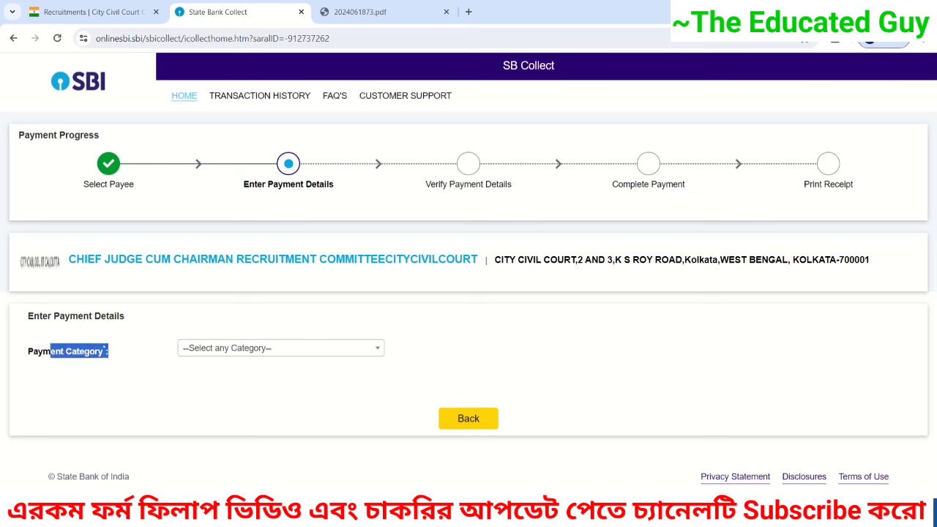
{"action": "left_click", "coordinate": [280, 348]}
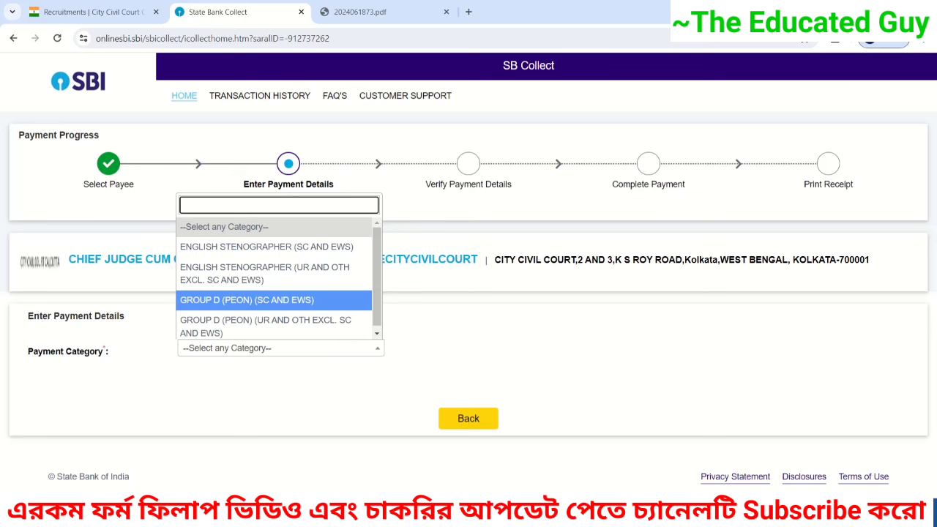
{"action": "left_click", "coordinate": [274, 301]}
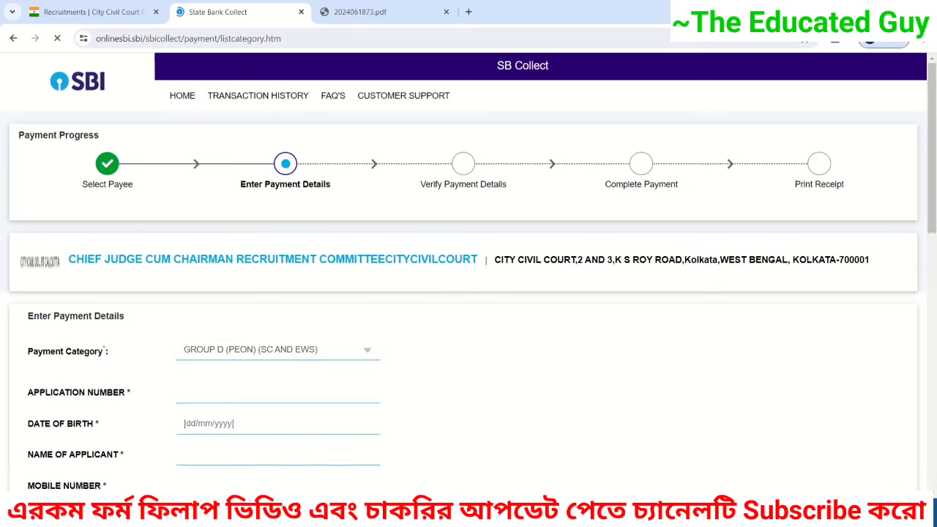
Review the payment detail fields: application number, date of birth, name of applicant, mobile number, application fee and remarks
{"action": "scroll", "coordinate": [274, 300], "scroll_direction": "down", "scroll_amount": 2}
{"action": "scroll", "coordinate": [28, 209], "scroll_direction": "down", "scroll_amount": 1}
{"action": "left_click_drag", "start_coordinate": [27, 209], "coordinate": [130, 209]}
{"action": "left_click", "coordinate": [220, 210]}
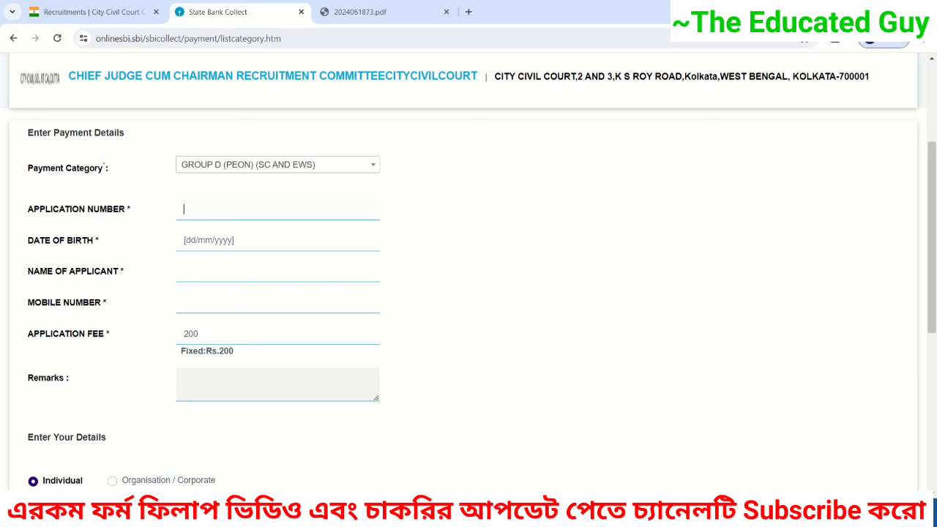
{"action": "left_click_drag", "start_coordinate": [28, 240], "coordinate": [100, 240]}
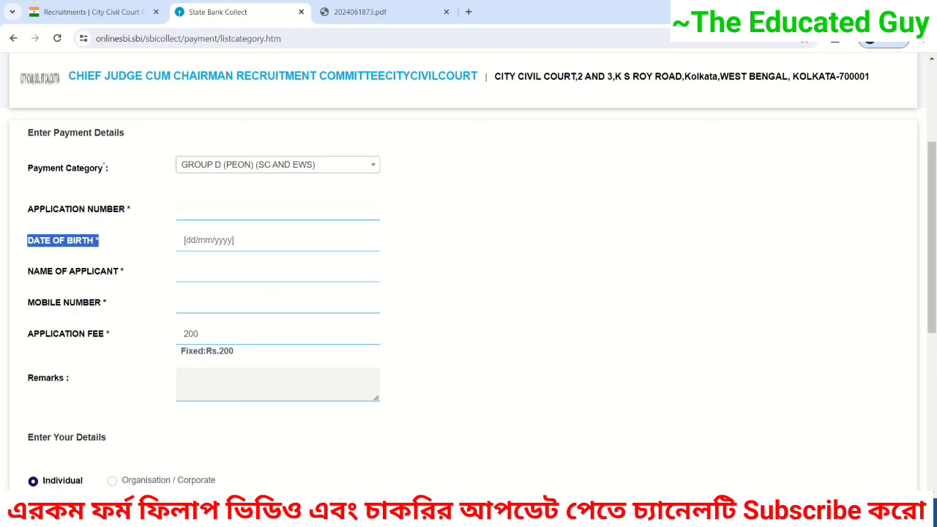
{"action": "left_click", "coordinate": [220, 240]}
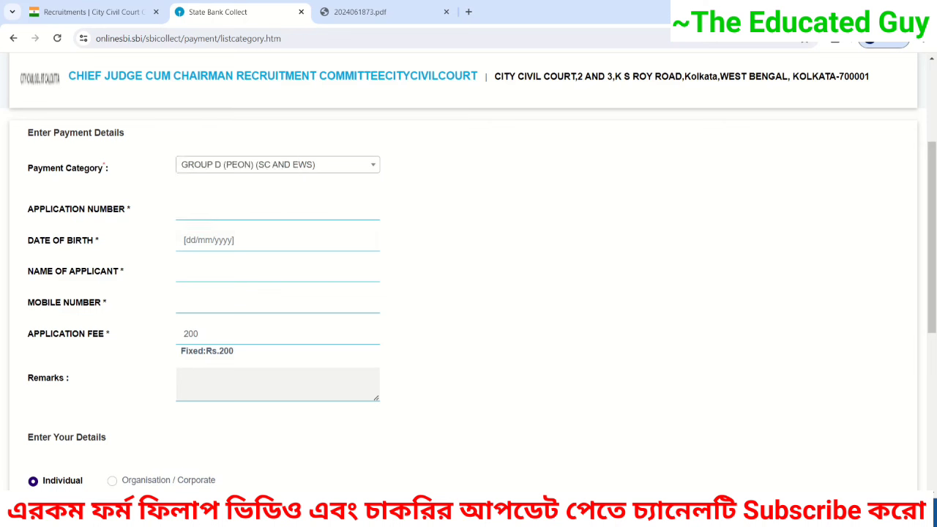
{"action": "left_click_drag", "start_coordinate": [28, 271], "coordinate": [124, 271]}
{"action": "left_click", "coordinate": [219, 271]}
{"action": "left_click_drag", "start_coordinate": [42, 302], "coordinate": [108, 303]}
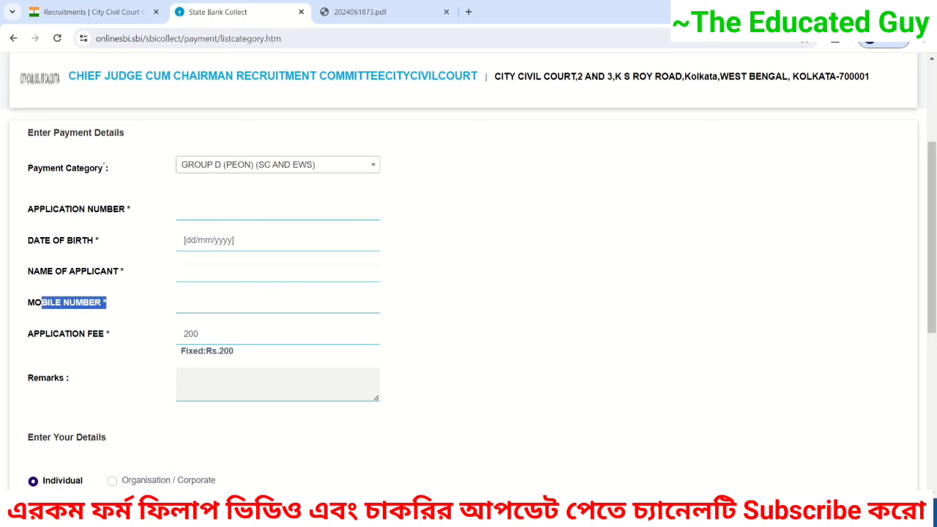
{"action": "left_click", "coordinate": [187, 302]}
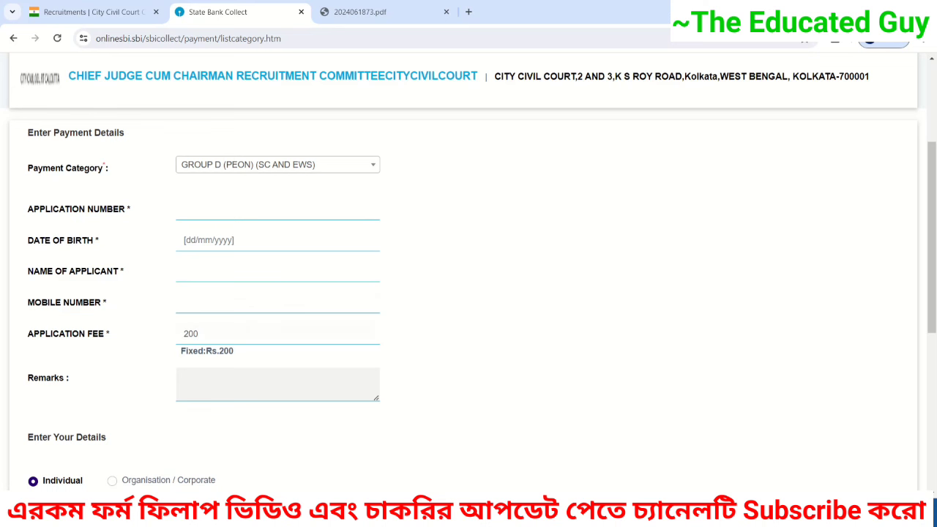
{"action": "scroll", "coordinate": [469, 271], "scroll_direction": "down", "scroll_amount": 1}
{"action": "scroll", "coordinate": [469, 271], "scroll_direction": "down", "scroll_amount": 3}
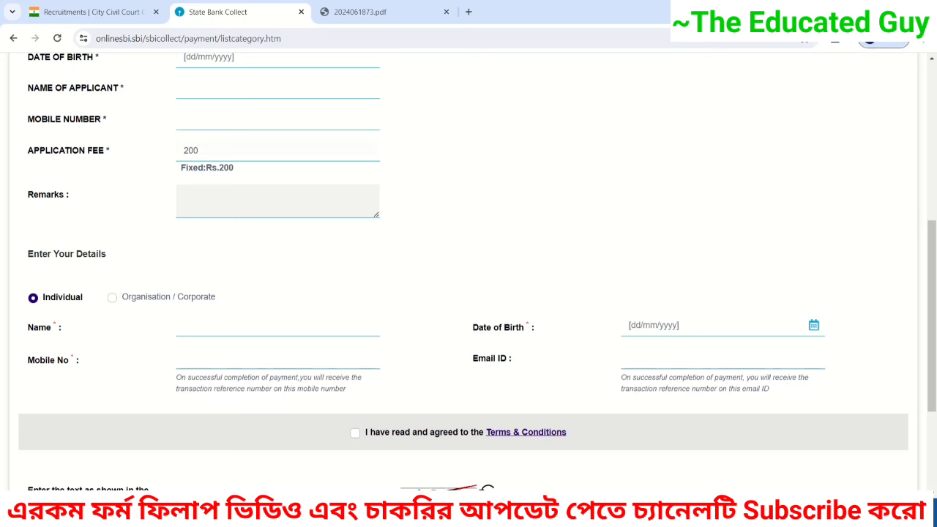
{"action": "left_click", "coordinate": [234, 200]}
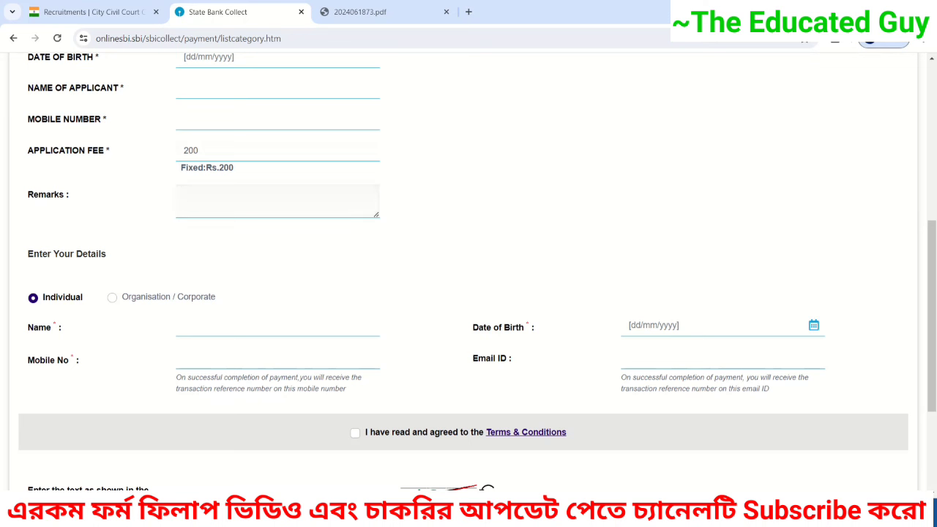
Review the individual payer's name, date of birth, mobile number and email ID fields under Enter Your Details
{"action": "left_click_drag", "start_coordinate": [33, 253], "coordinate": [96, 253]}
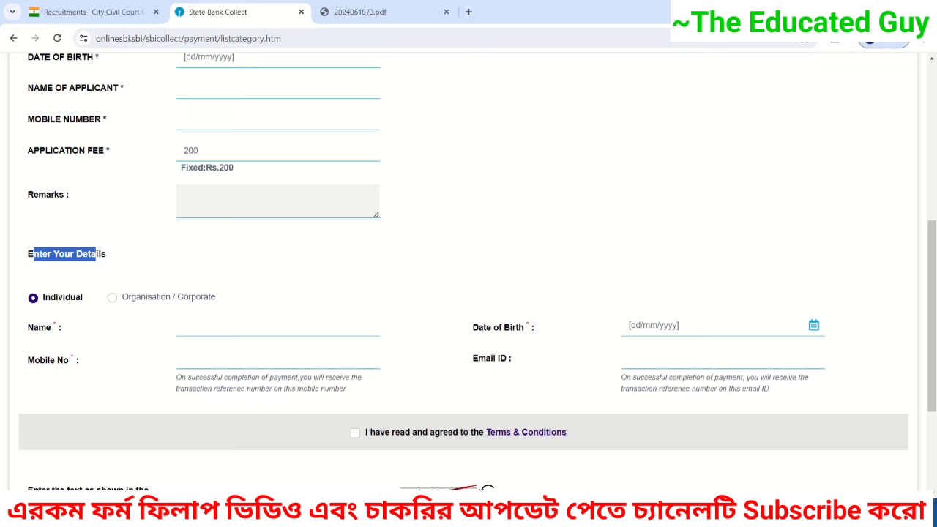
{"action": "left_click", "coordinate": [235, 325]}
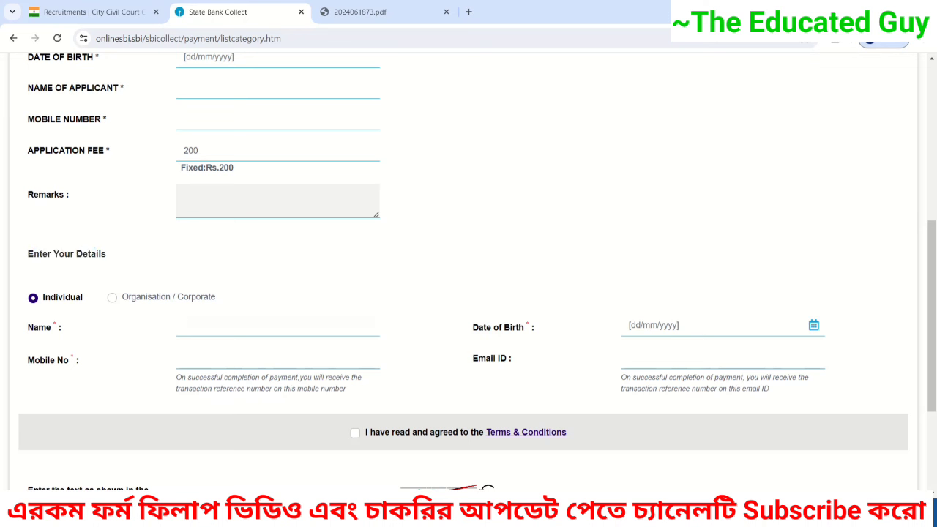
{"action": "left_click", "coordinate": [689, 325]}
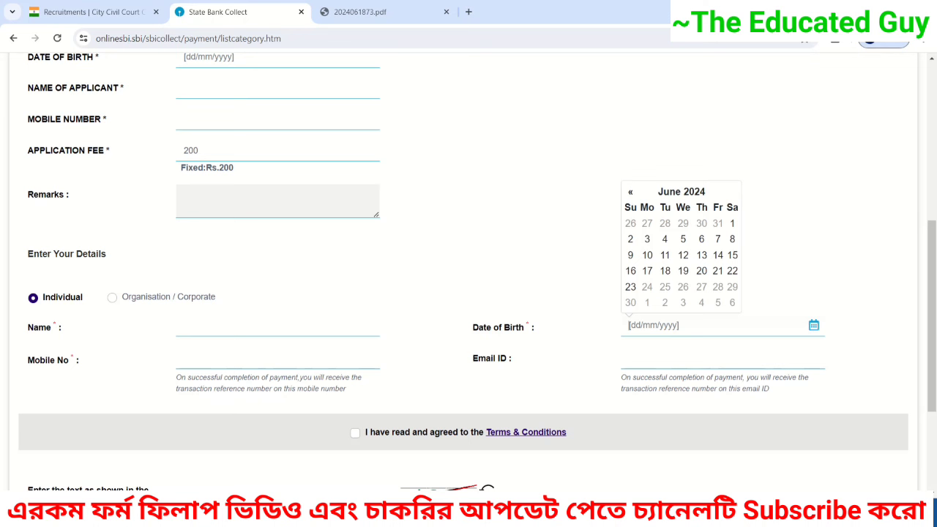
{"action": "left_click", "coordinate": [535, 256]}
{"action": "left_click_drag", "start_coordinate": [28, 360], "coordinate": [80, 361]}
{"action": "left_click", "coordinate": [205, 359]}
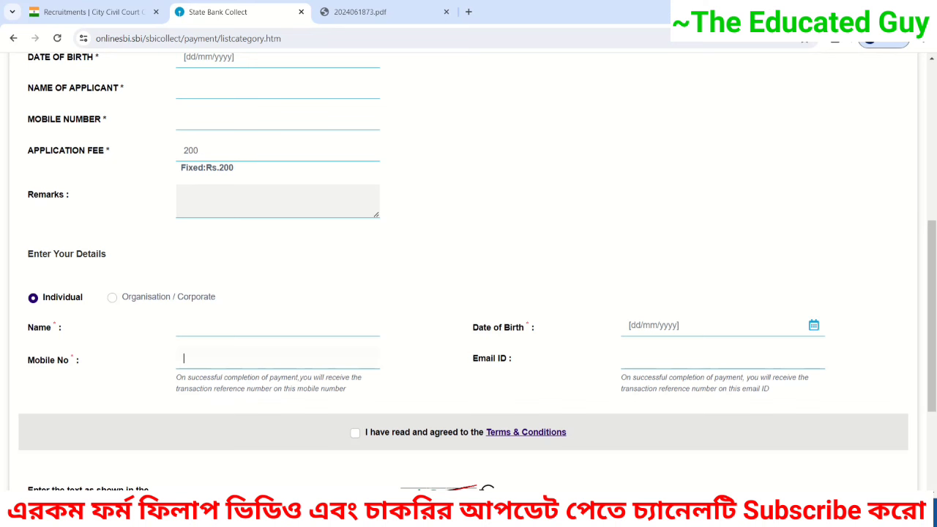
{"action": "left_click_drag", "start_coordinate": [478, 359], "coordinate": [513, 359]}
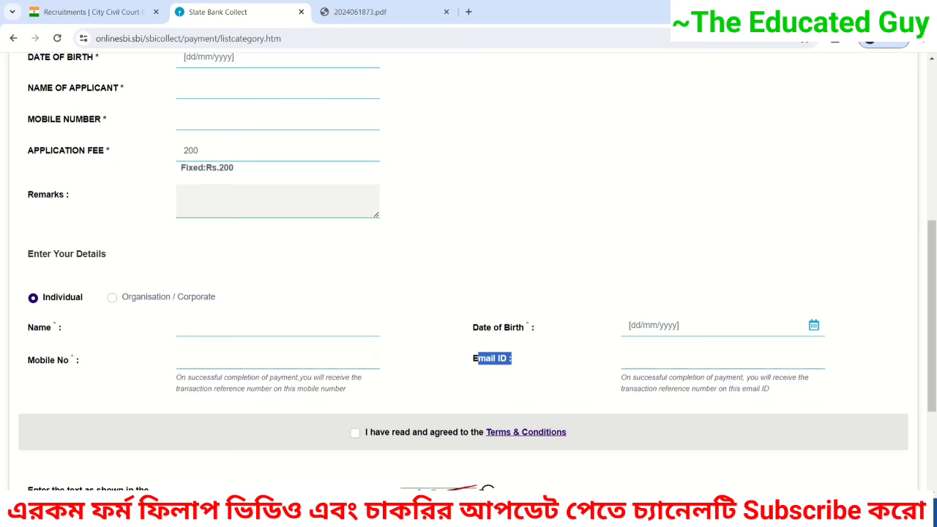
{"action": "left_click", "coordinate": [659, 358]}
{"action": "scroll", "coordinate": [659, 359], "scroll_direction": "down", "scroll_amount": 1}
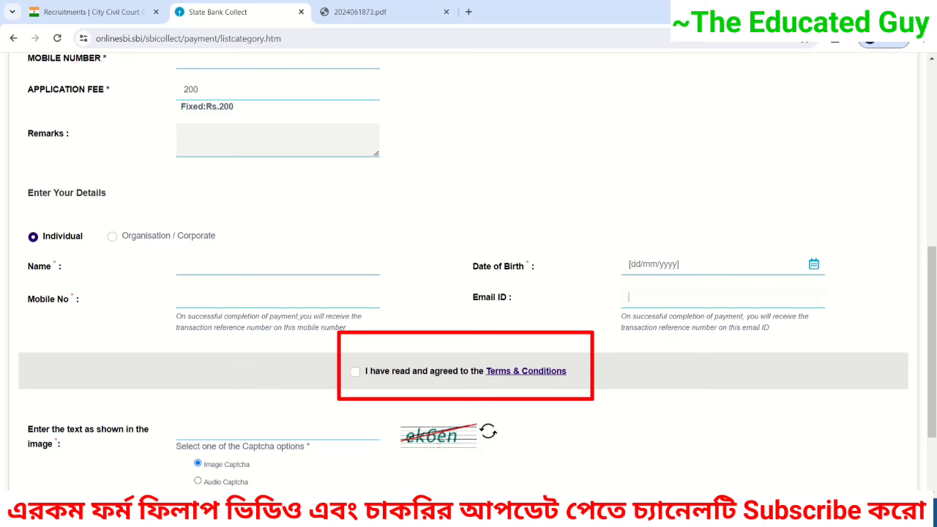
Agree to the SB Collect terms and conditions and activate the image captcha text field
{"action": "left_click", "coordinate": [356, 372]}
{"action": "scroll", "coordinate": [355, 372], "scroll_direction": "down", "scroll_amount": 2}
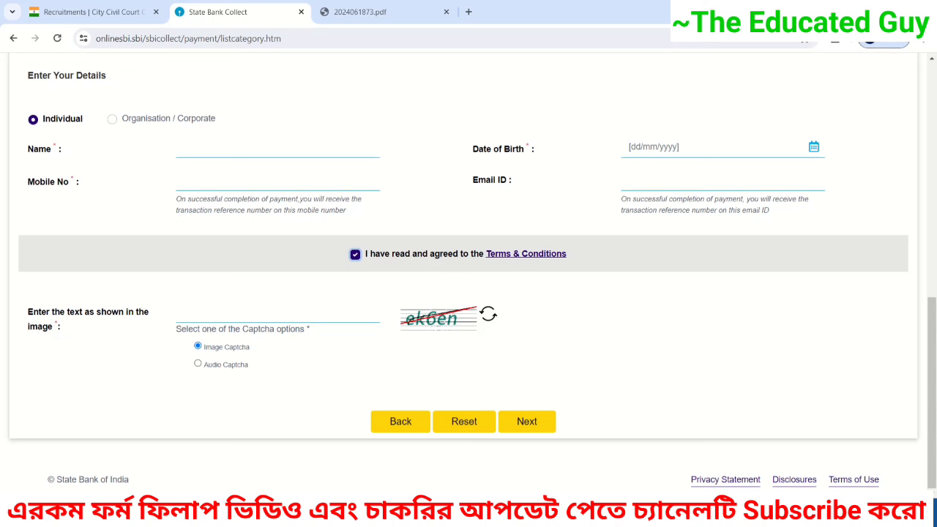
{"action": "left_click_drag", "start_coordinate": [39, 312], "coordinate": [61, 328]}
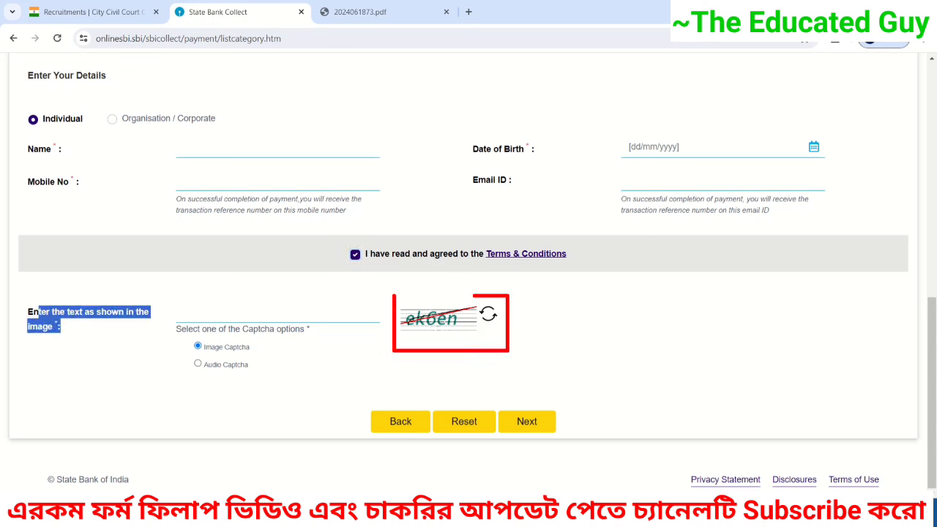
{"action": "left_click", "coordinate": [184, 312]}
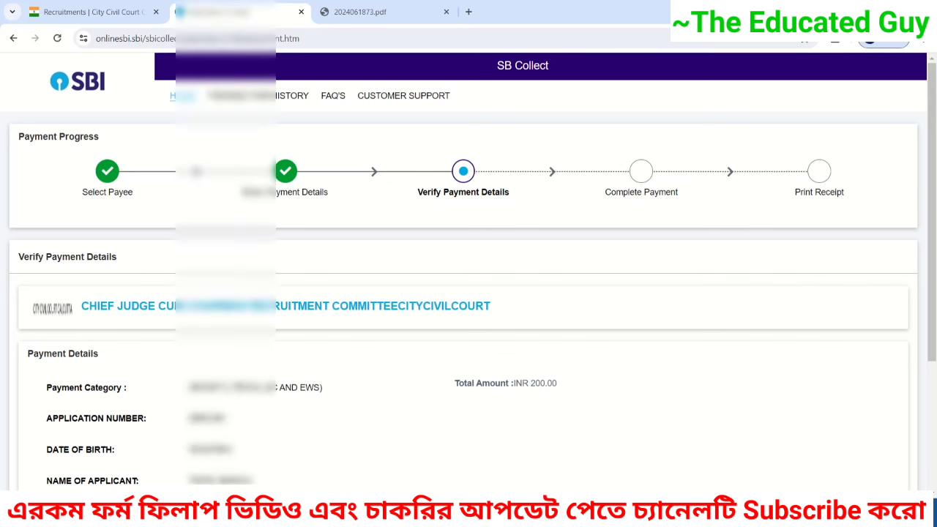
Confirm the payment details and choose UPI with the QR Code option as the payment mode
{"action": "scroll", "coordinate": [469, 271], "scroll_direction": "down", "scroll_amount": 3}
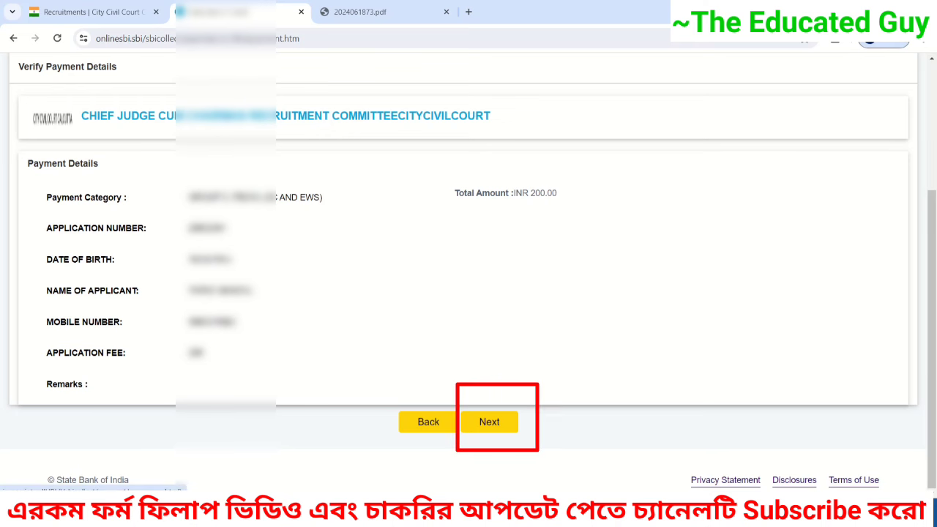
{"action": "left_click", "coordinate": [489, 422]}
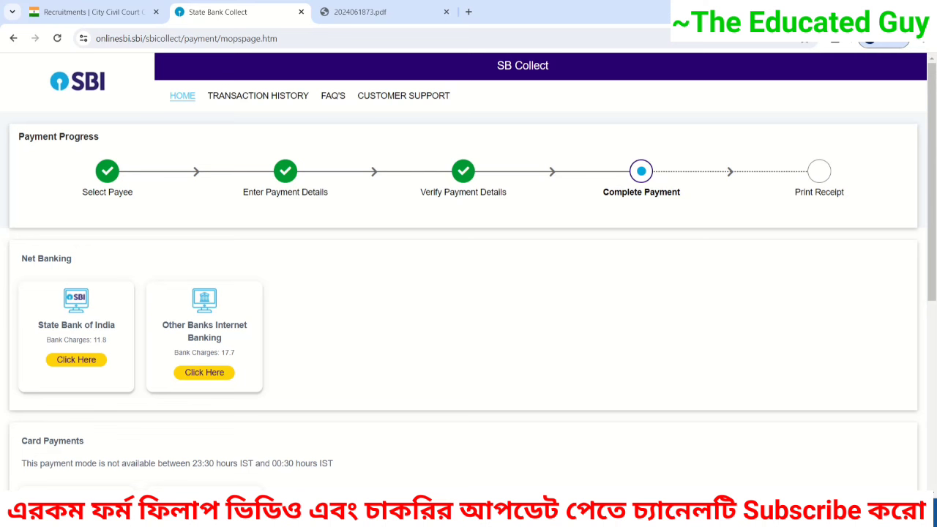
{"action": "left_click_drag", "start_coordinate": [21, 258], "coordinate": [72, 259]}
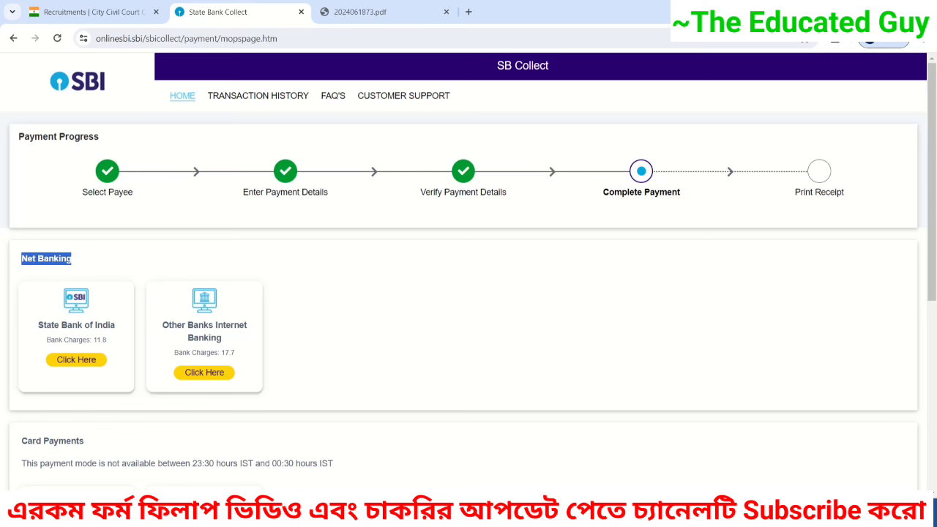
{"action": "scroll", "coordinate": [468, 293], "scroll_direction": "down", "scroll_amount": 1}
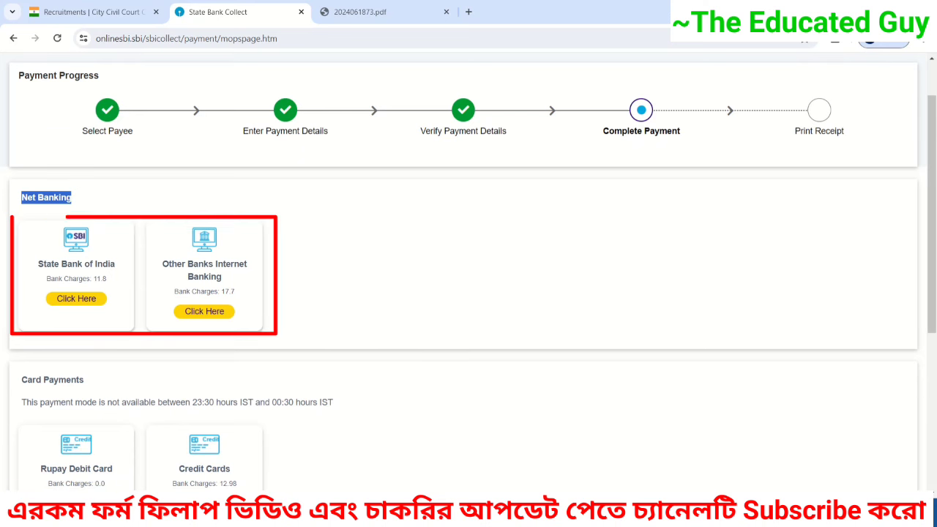
{"action": "scroll", "coordinate": [469, 293], "scroll_direction": "down", "scroll_amount": 2}
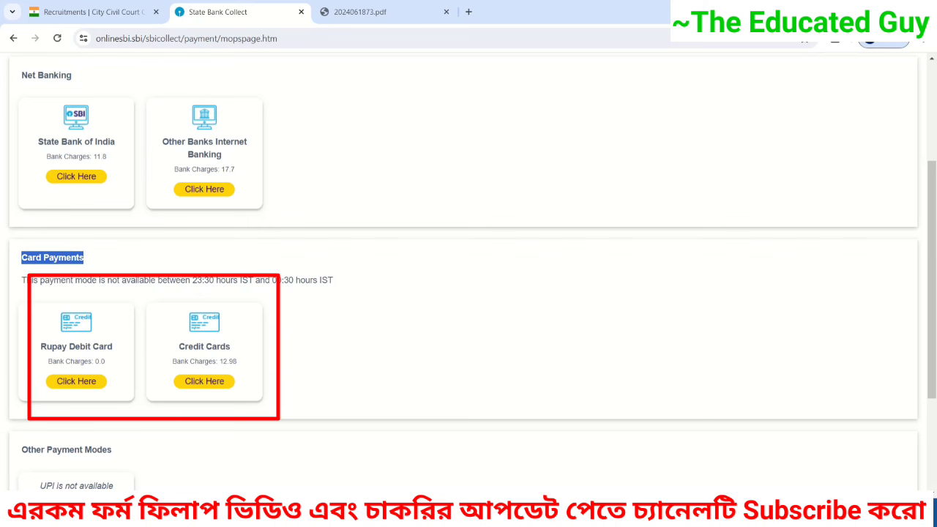
{"action": "scroll", "coordinate": [469, 293], "scroll_direction": "down", "scroll_amount": 3}
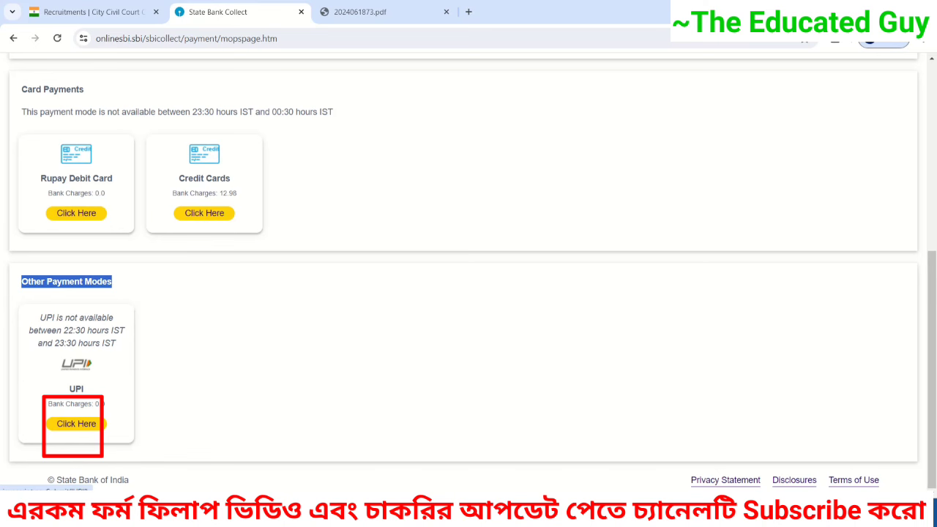
{"action": "left_click", "coordinate": [76, 424]}
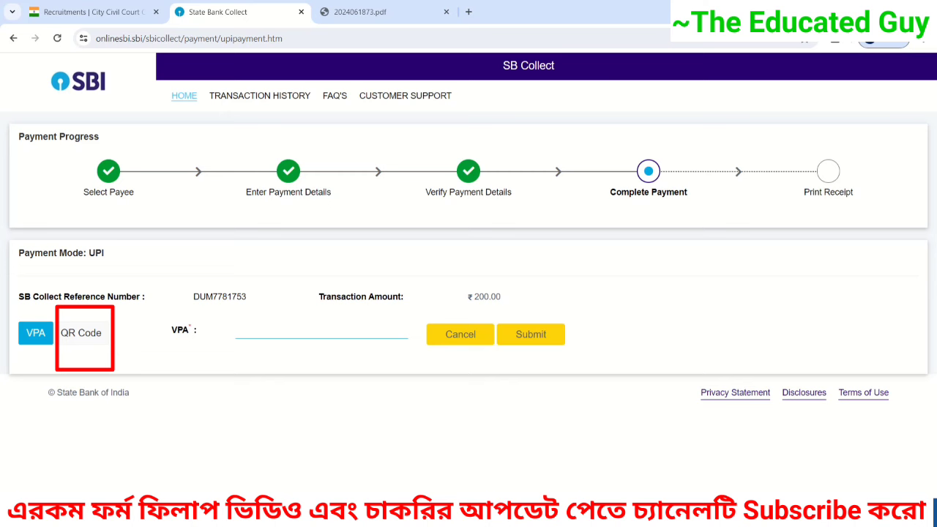
{"action": "left_click", "coordinate": [81, 333]}
{"action": "scroll", "coordinate": [469, 292], "scroll_direction": "down", "scroll_amount": 1}
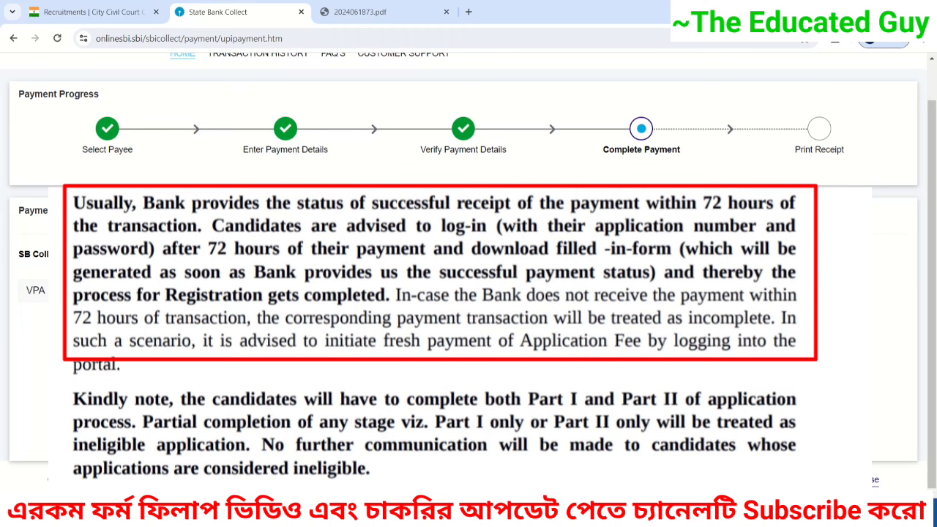
{"action": "scroll", "coordinate": [468, 293], "scroll_direction": "up", "scroll_amount": 1}
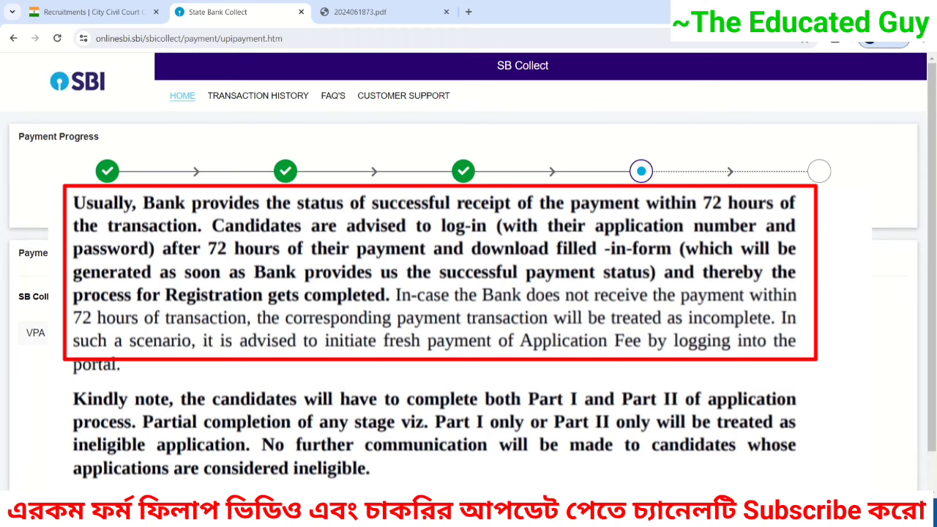
{"action": "scroll", "coordinate": [469, 293], "scroll_direction": "down", "scroll_amount": 1}
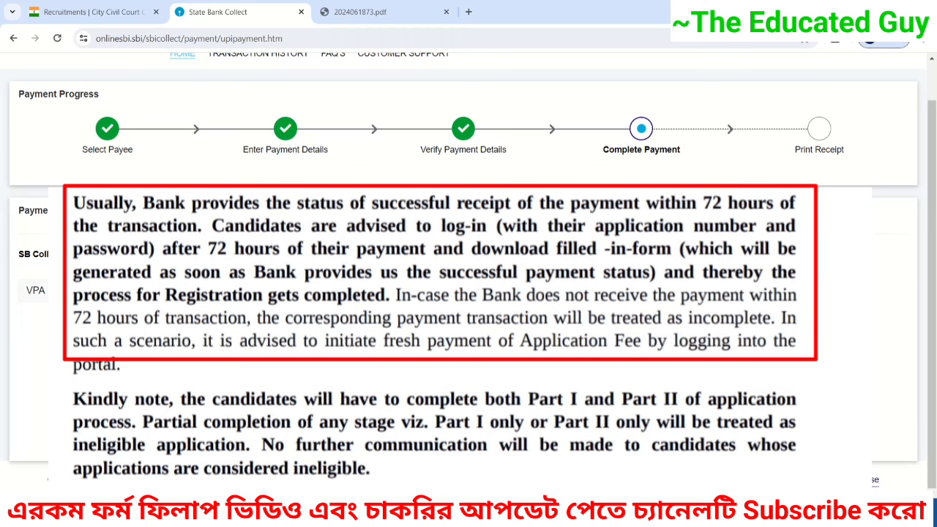
{"action": "scroll", "coordinate": [468, 263], "scroll_direction": "up", "scroll_amount": 1}
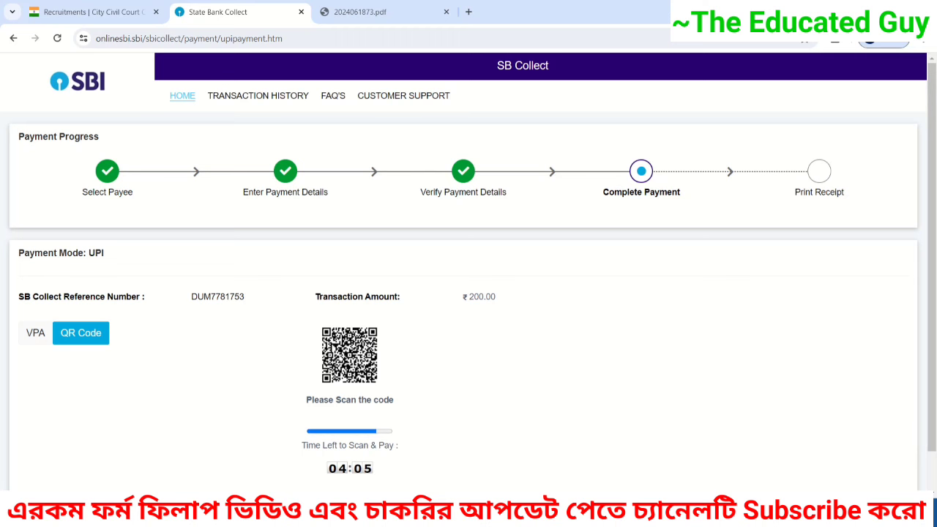
{"action": "scroll", "coordinate": [468, 271], "scroll_direction": "down", "scroll_amount": 1}
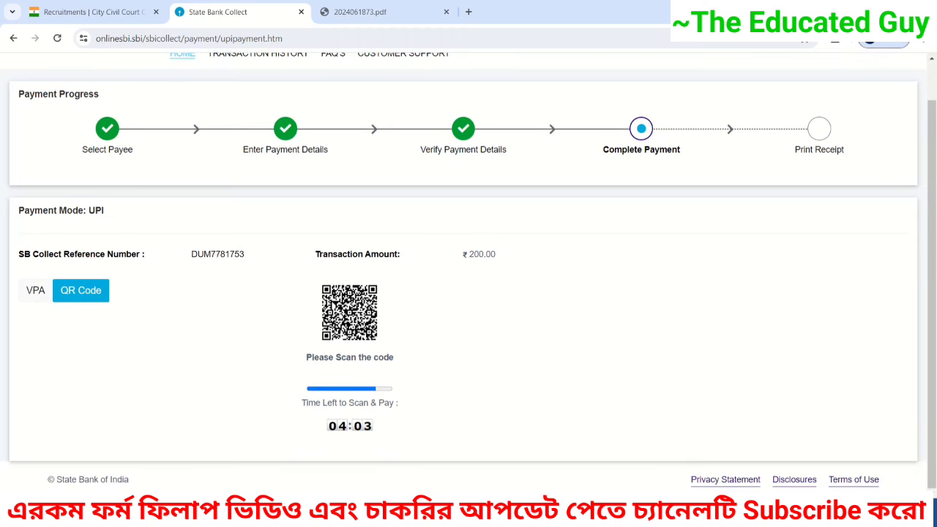